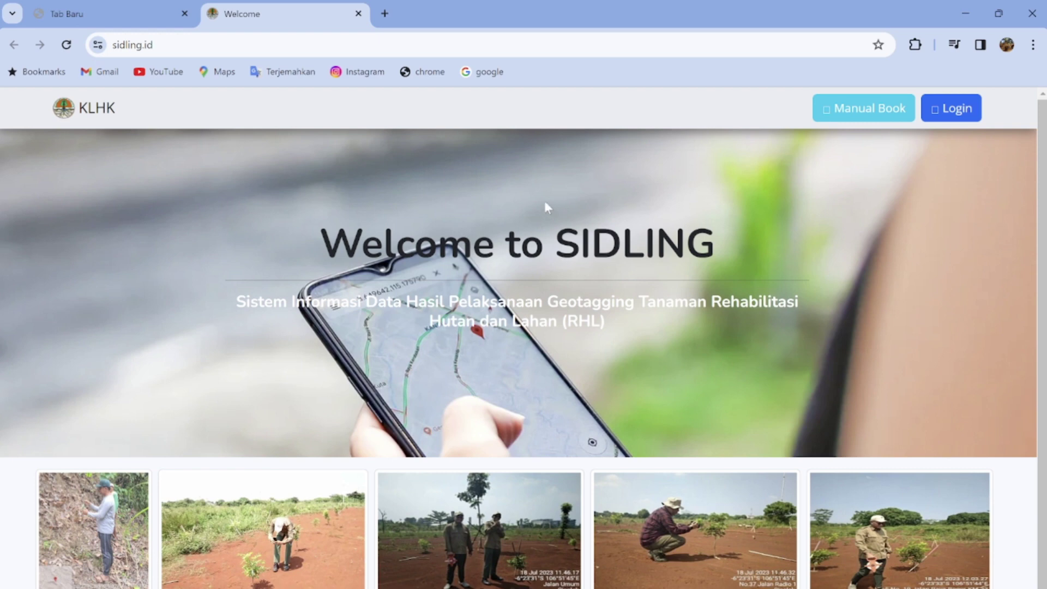
{"action": "left_click", "coordinate": [384, 12]}
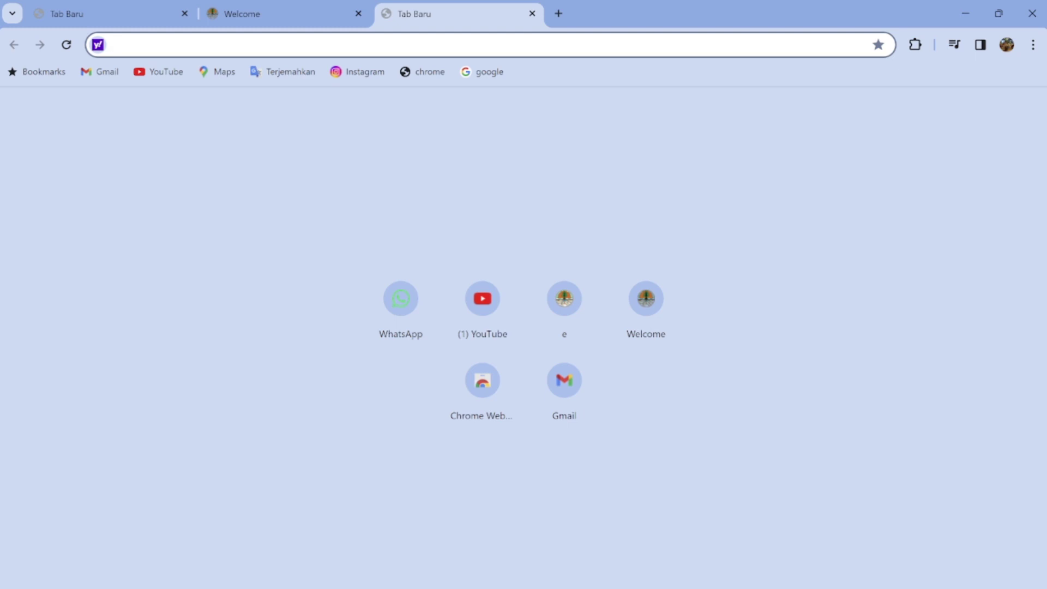
{"action": "type", "text": "www"}
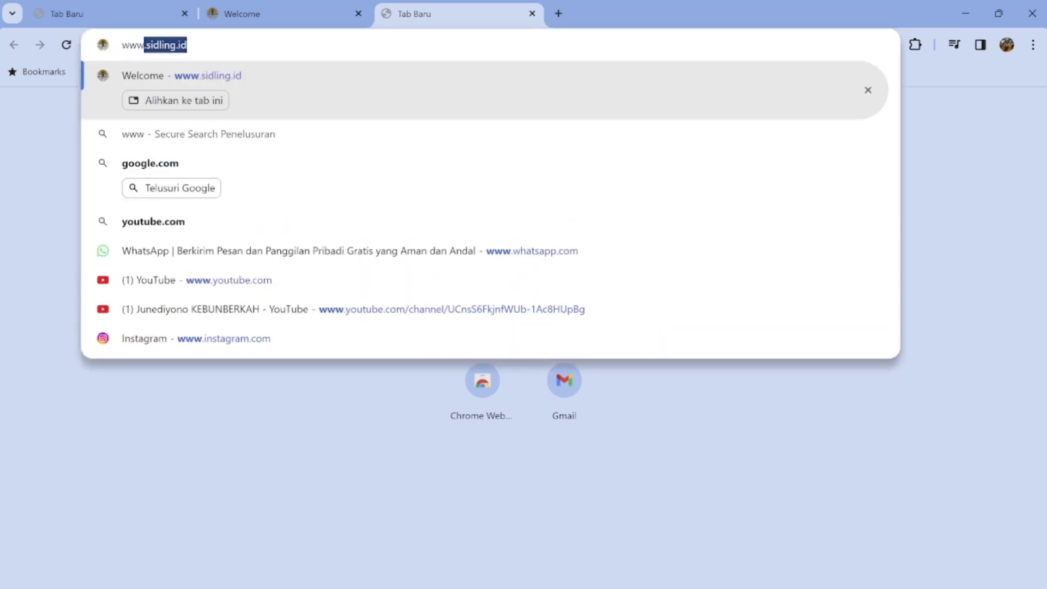
{"action": "type", "text": ".sidling"}
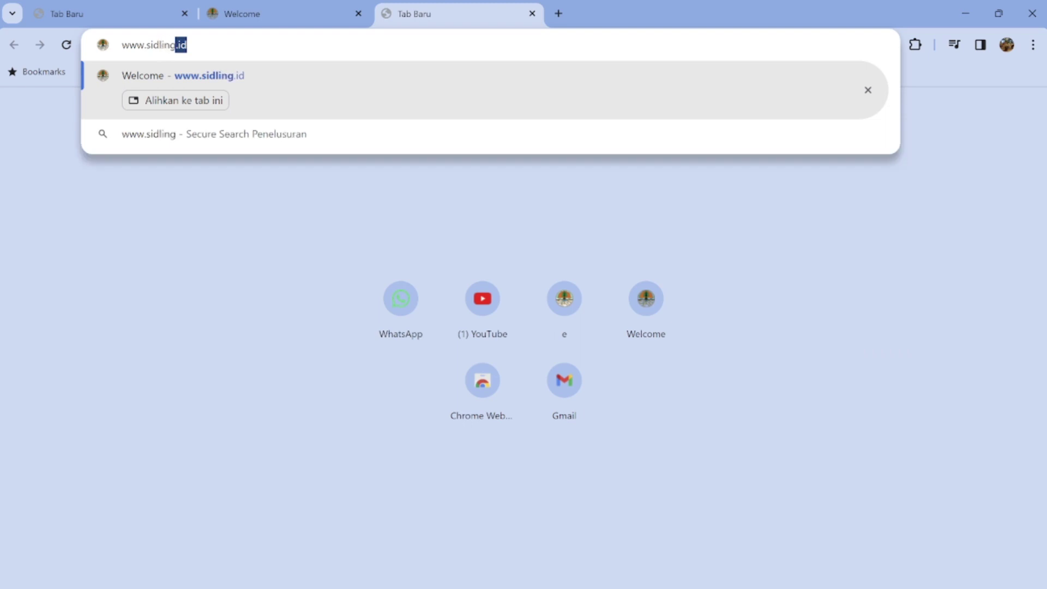
{"action": "type", "text": "."}
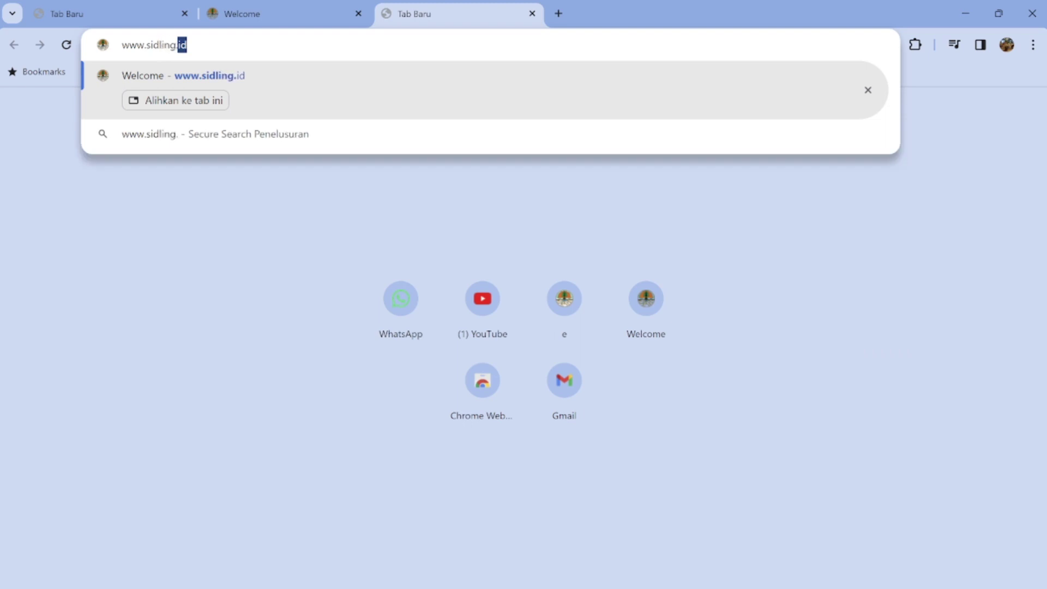
{"action": "type", "text": "id"}
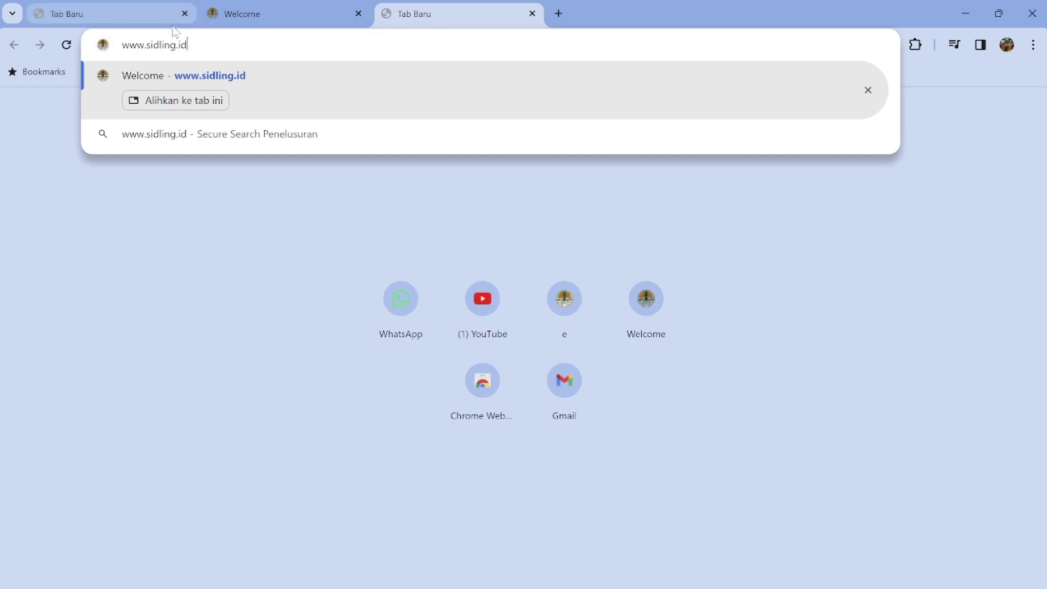
{"action": "key", "text": "Return"}
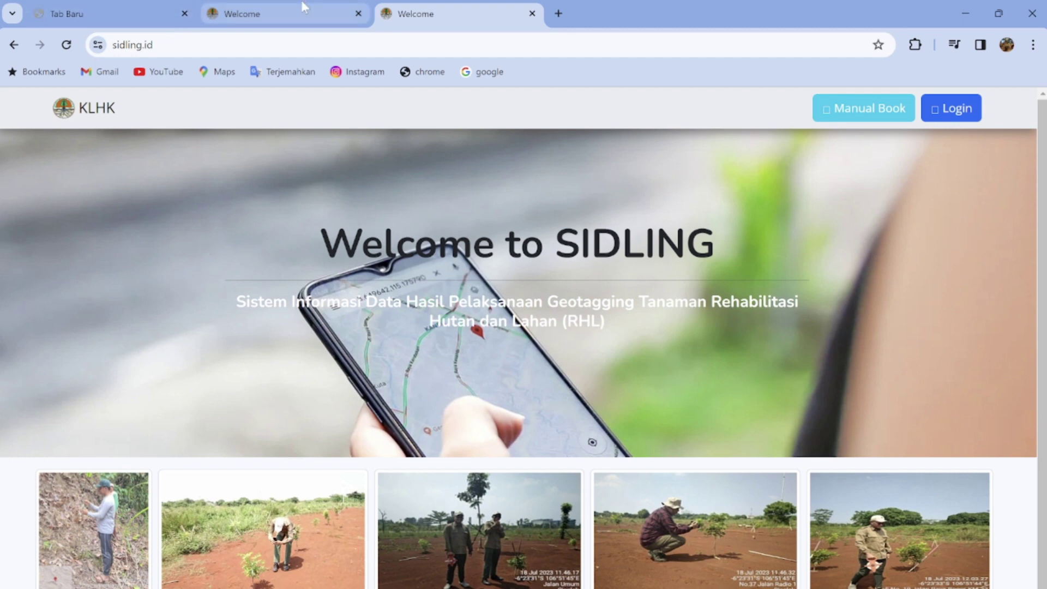
{"action": "left_click", "coordinate": [358, 15]}
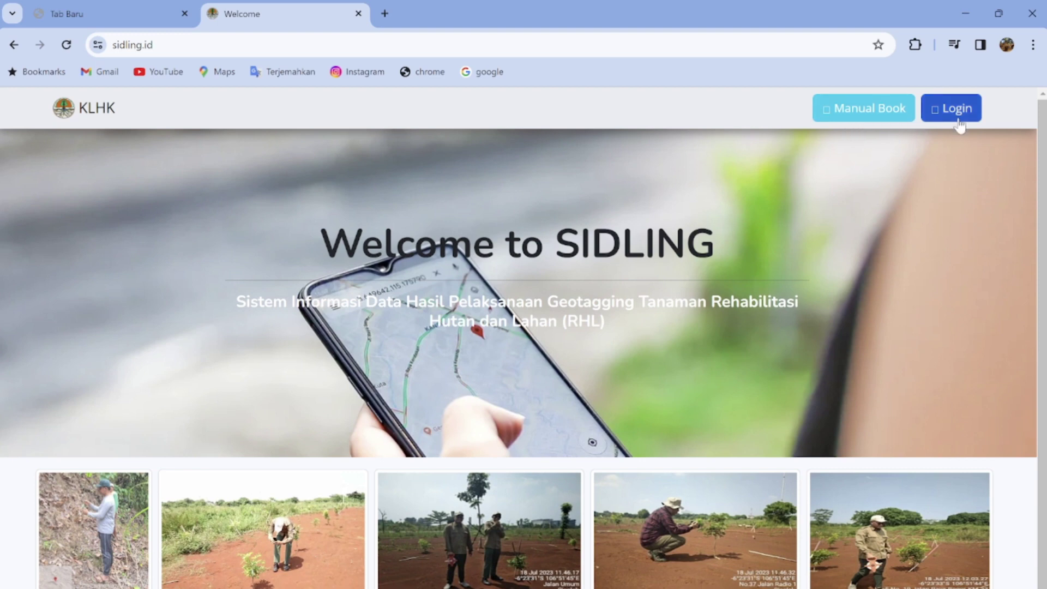
Step: Open the SIDLING Manual Book and examine its foreword, reporting workflow, website data entry and admin menu pages up to page 13
{"action": "left_click", "coordinate": [865, 120]}
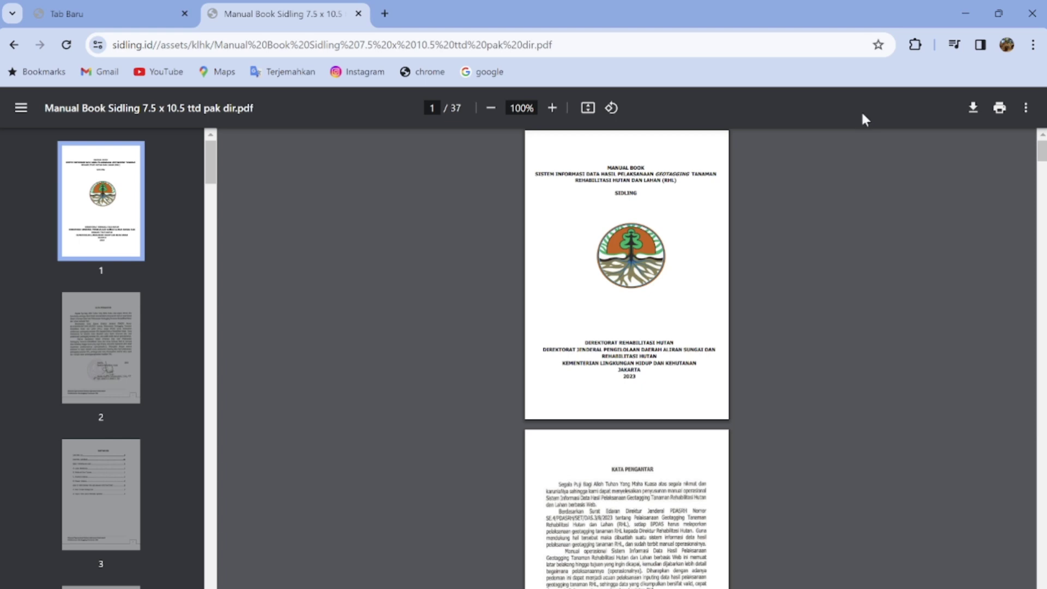
{"action": "left_click", "coordinate": [115, 383]}
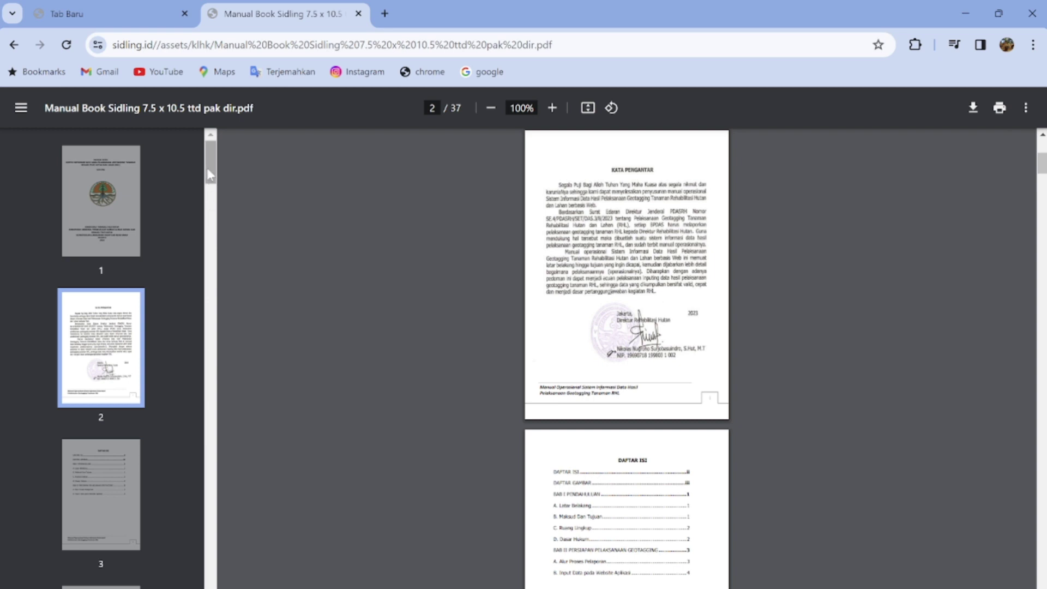
{"action": "left_click_drag", "start_coordinate": [208, 170], "coordinate": [228, 247]}
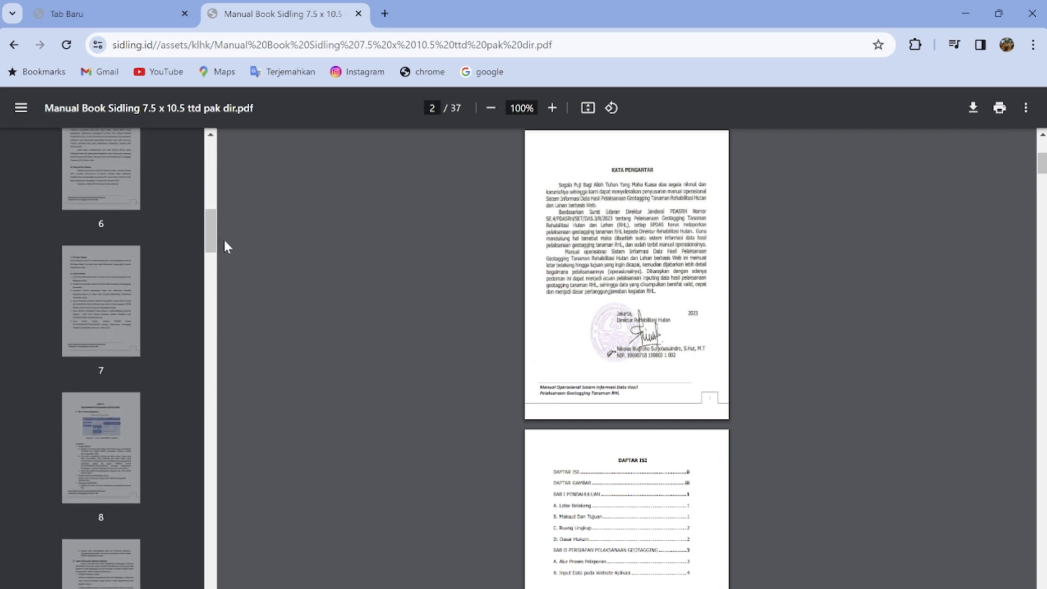
{"action": "left_click", "coordinate": [88, 461]}
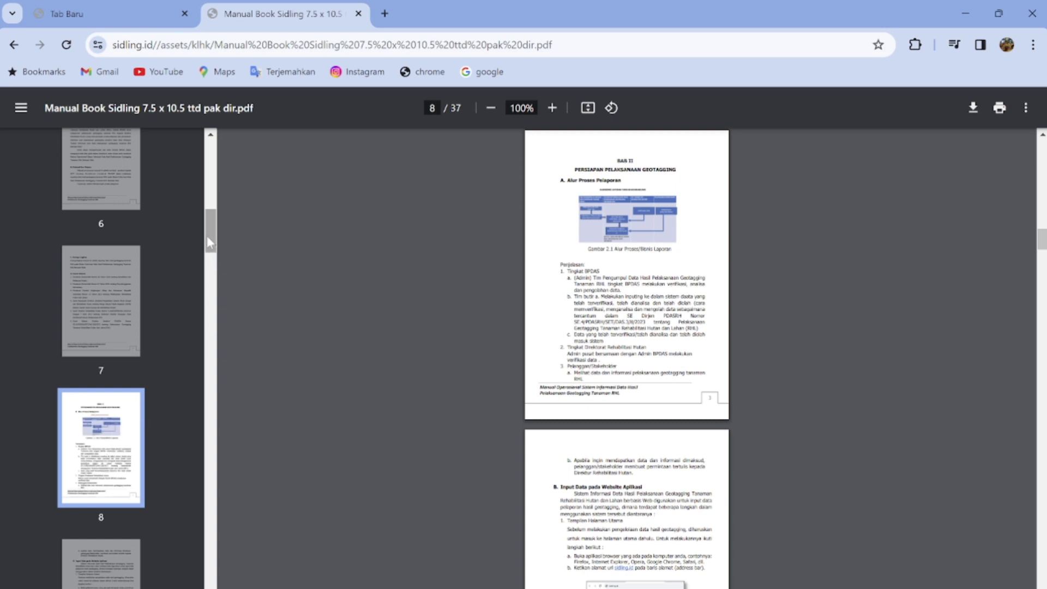
{"action": "left_click_drag", "start_coordinate": [206, 237], "coordinate": [215, 282]}
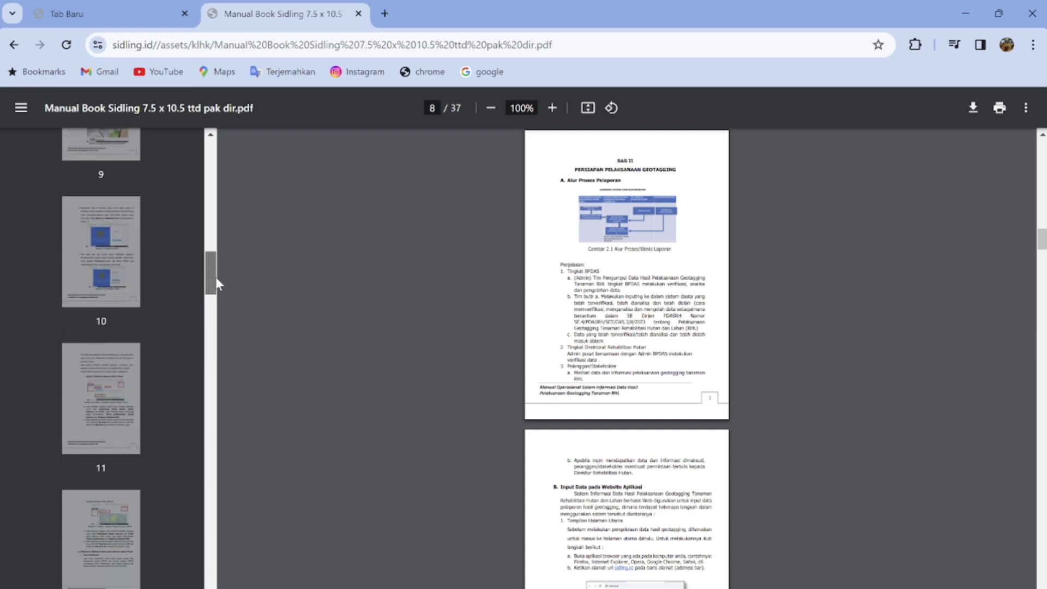
{"action": "left_click", "coordinate": [121, 266]}
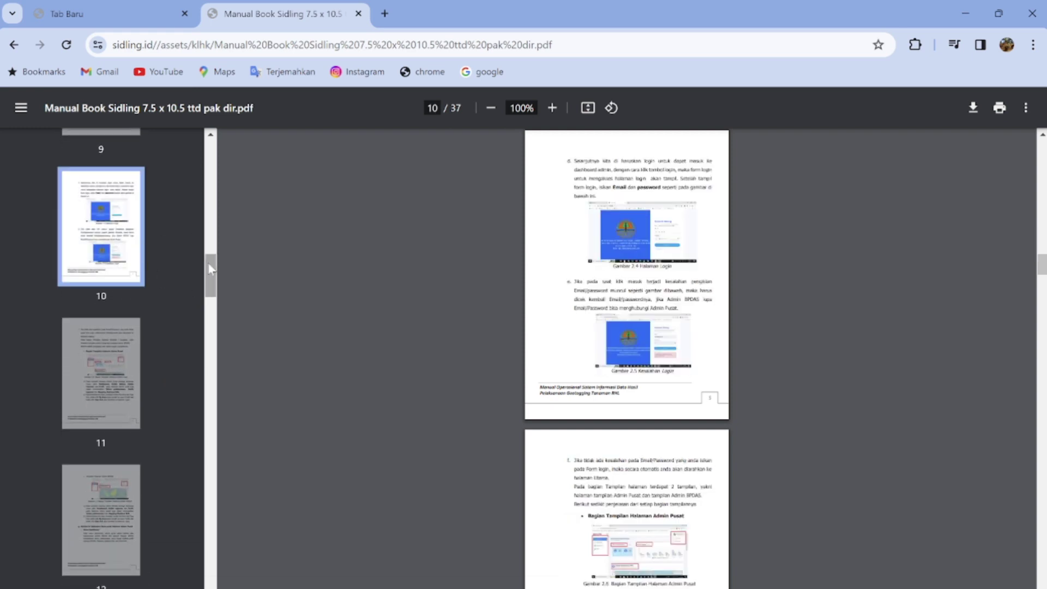
{"action": "left_click_drag", "start_coordinate": [208, 263], "coordinate": [209, 227]}
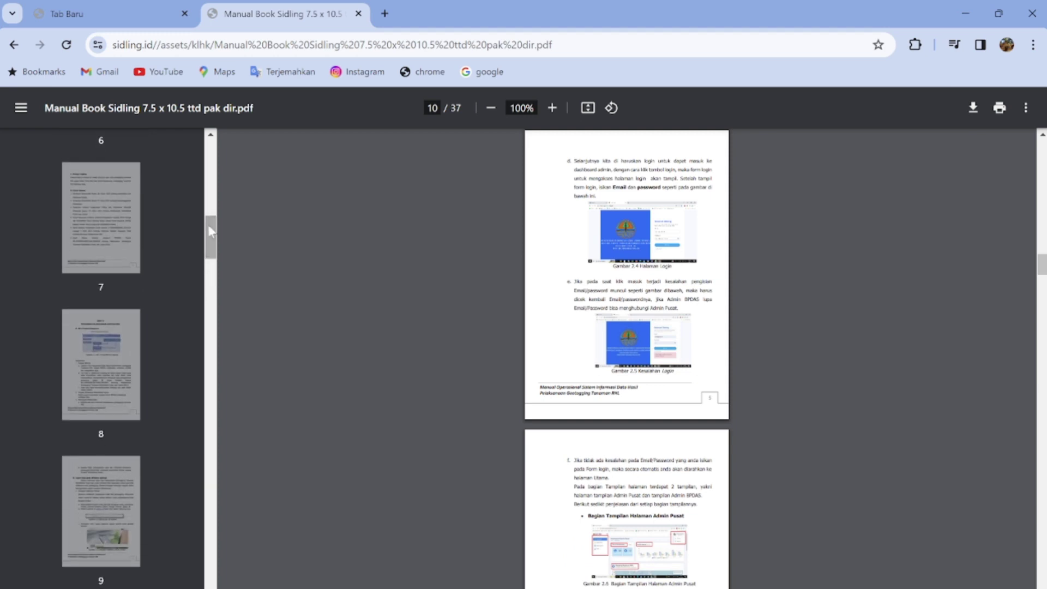
{"action": "left_click", "coordinate": [109, 497]}
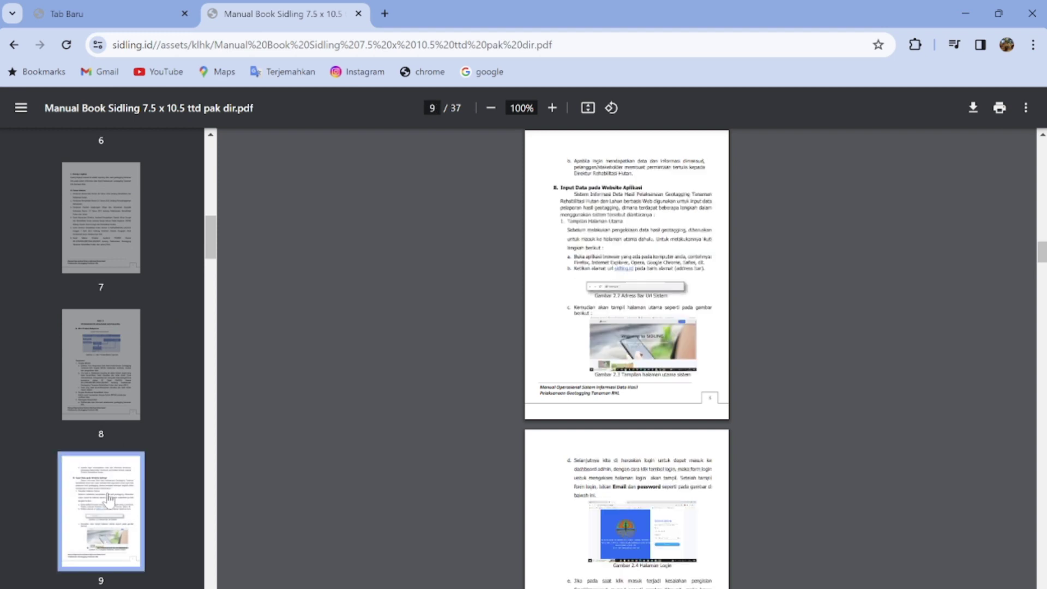
{"action": "key", "text": "Down"}
{"action": "key", "text": "Down"}
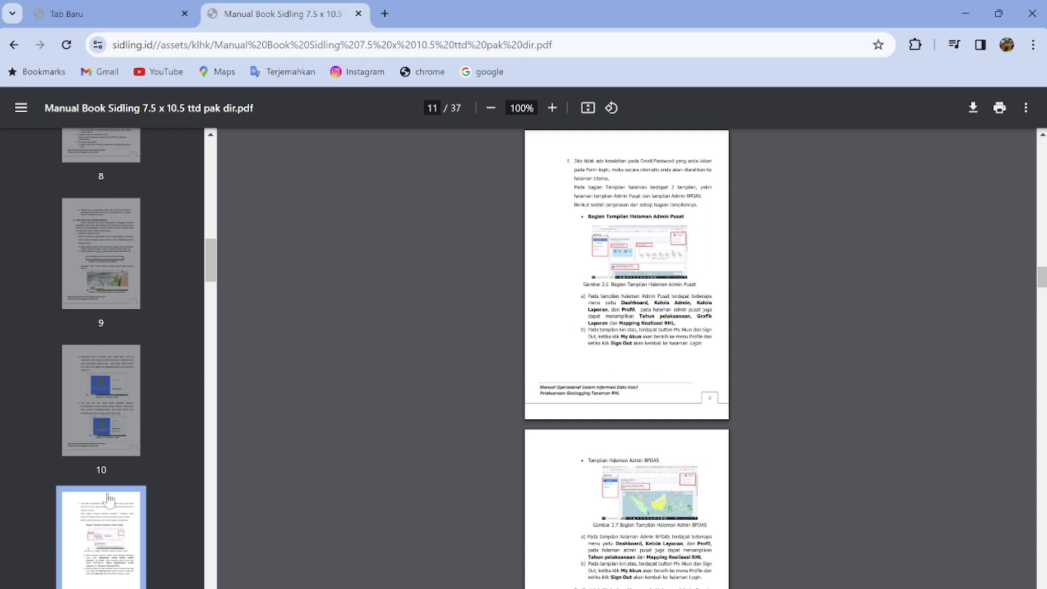
{"action": "key", "text": "Down"}
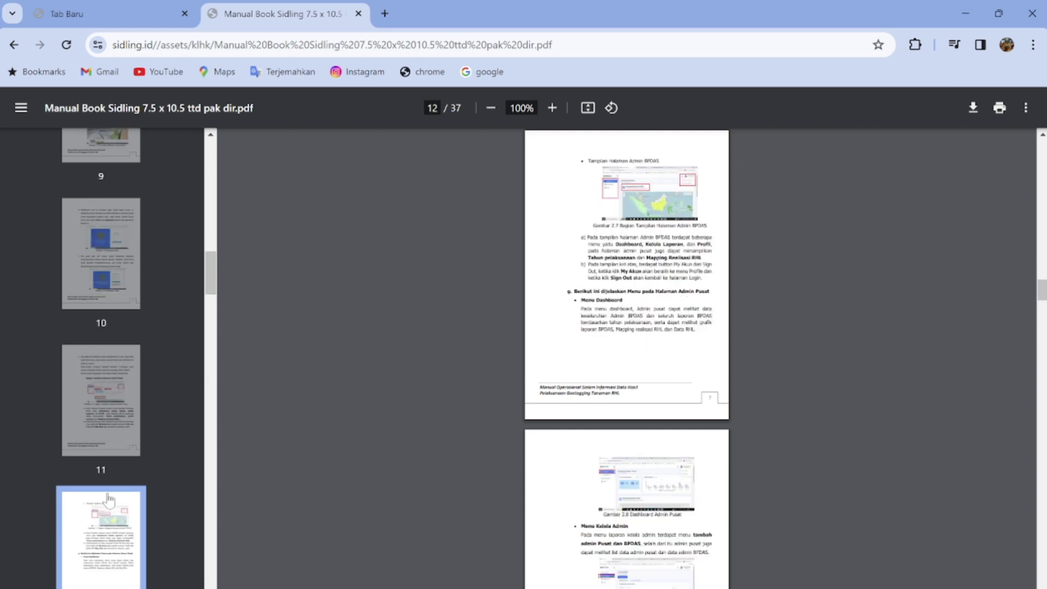
{"action": "key", "text": "Down"}
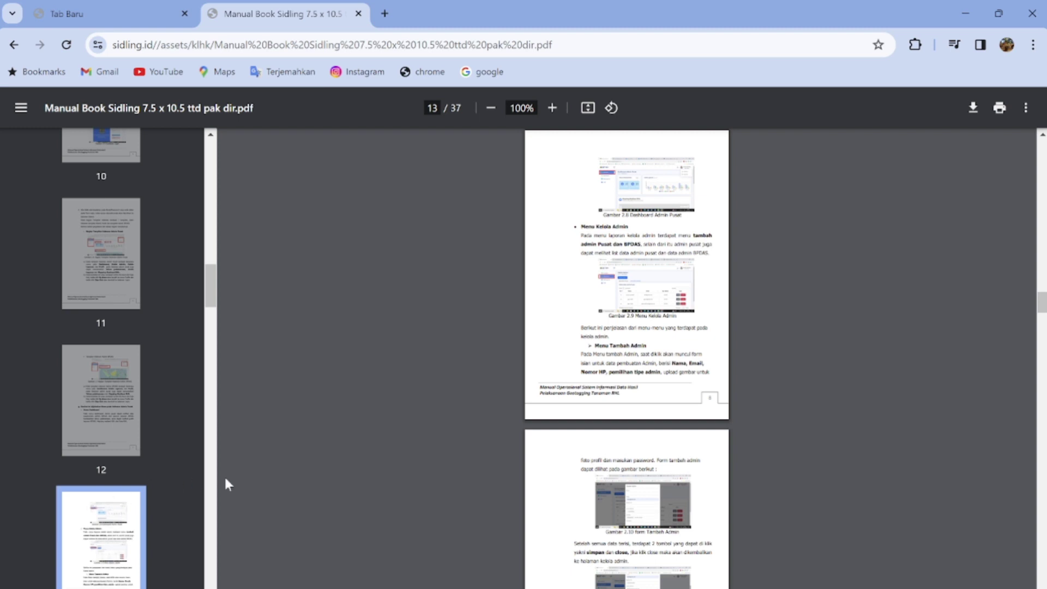
Step: Check the download option of the Manual Book PDF without saving it and return to the SIDLING welcome page
{"action": "left_click", "coordinate": [973, 112]}
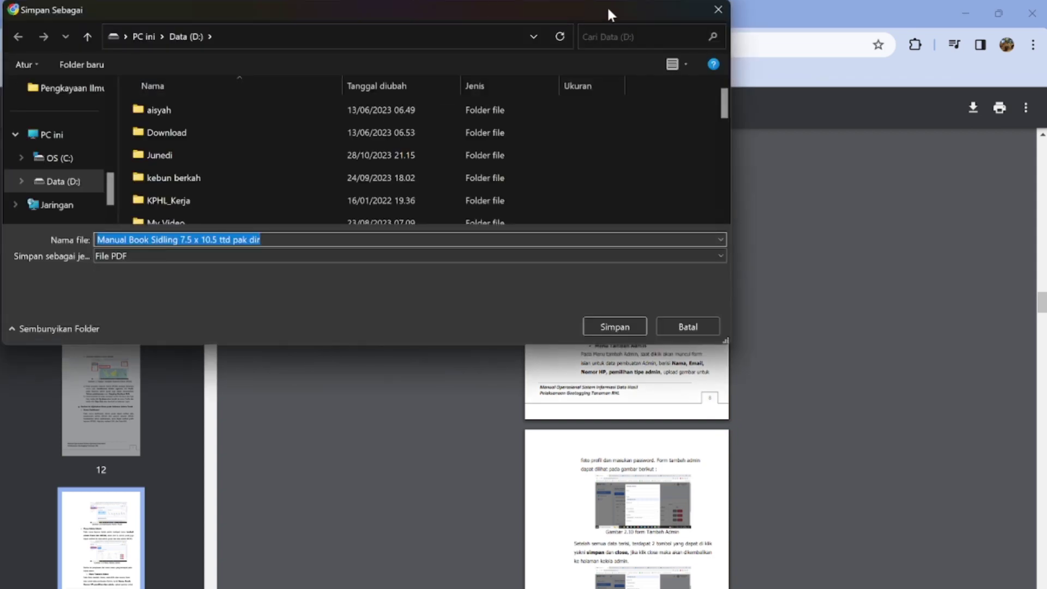
{"action": "left_click", "coordinate": [721, 9]}
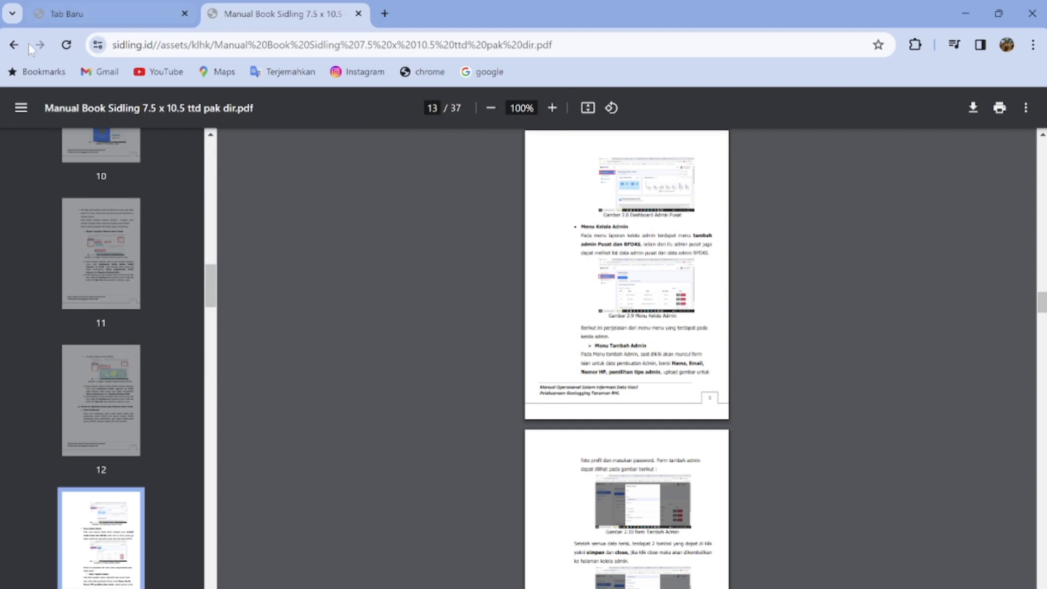
{"action": "left_click", "coordinate": [14, 46]}
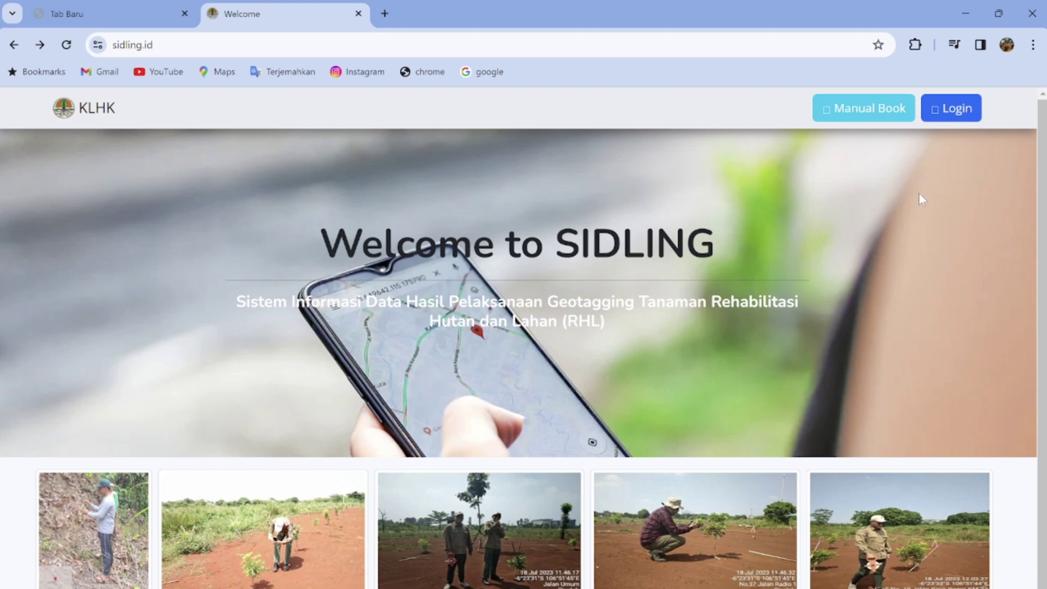
Step: Log in to SIDLING with the prefilled e-mail and password and view the Mapping Realisasi RHL map on the dashboard
{"action": "left_click", "coordinate": [954, 118]}
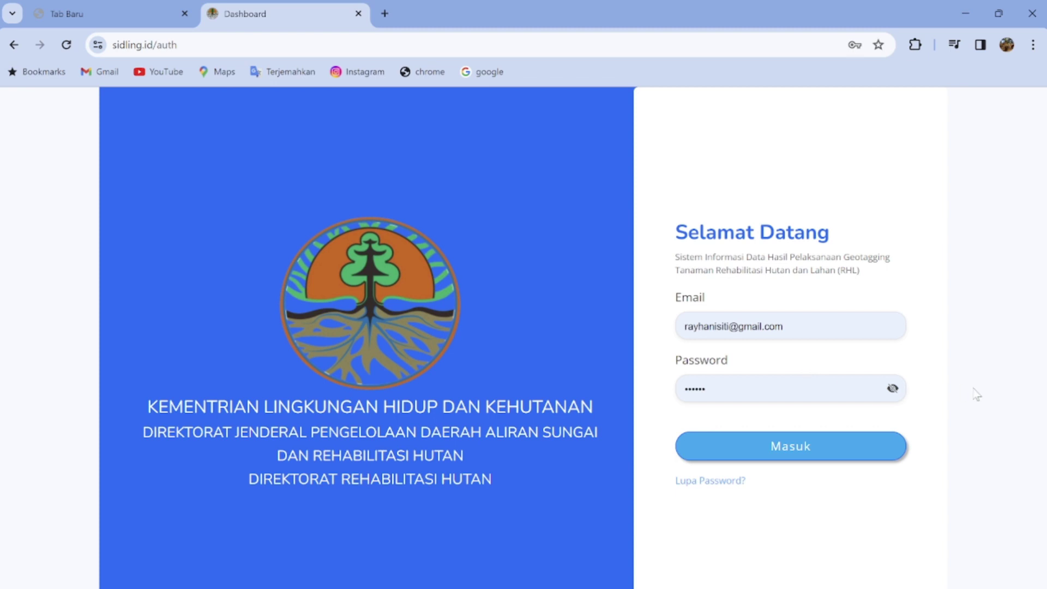
{"action": "left_click", "coordinate": [797, 457]}
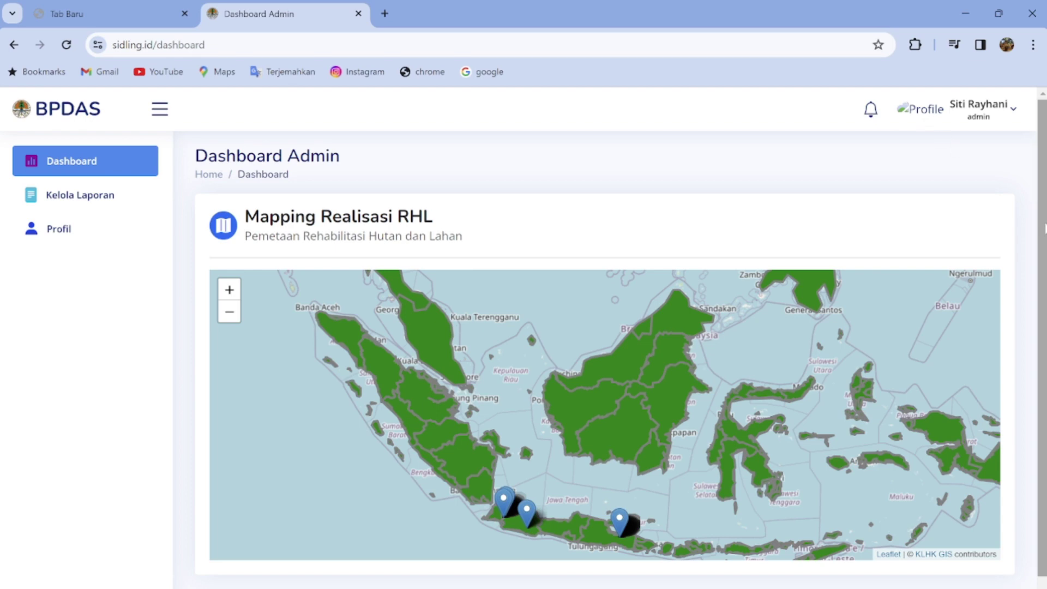
{"action": "scroll", "coordinate": [1041, 338], "scroll_direction": "down", "scroll_amount": 1}
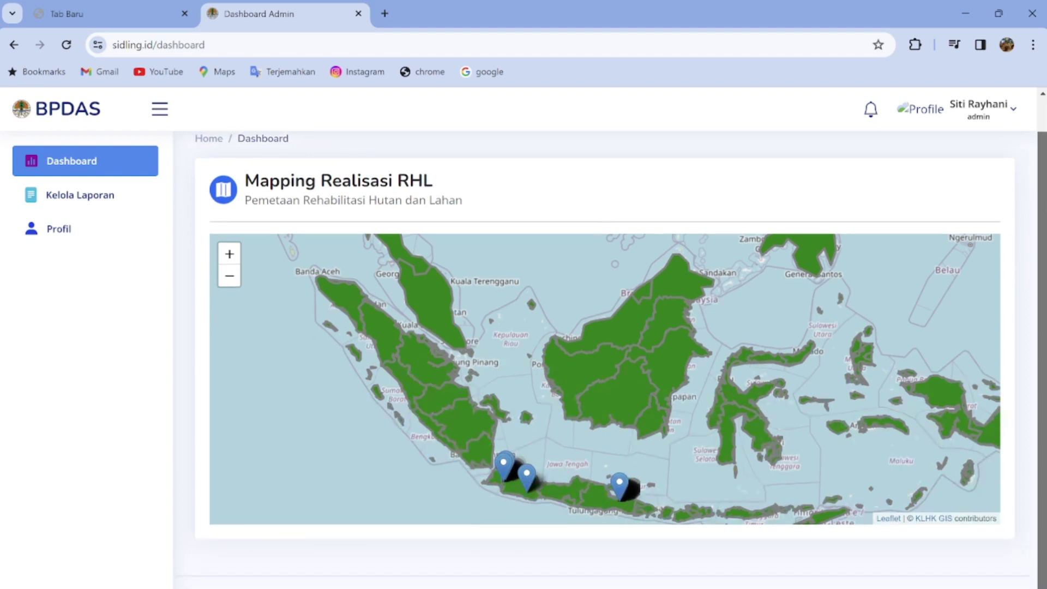
{"action": "scroll", "coordinate": [1041, 289], "scroll_direction": "up", "scroll_amount": 1}
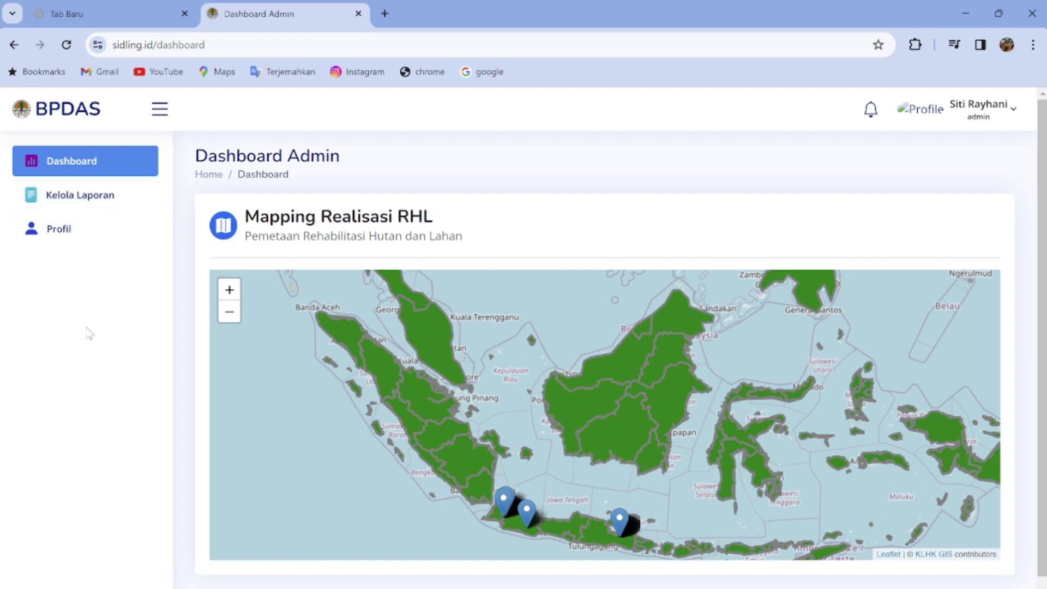
Step: Open the Rekapitulasi Laporan form under Kelola Laporan and examine its Tahun and Bulan options, keeping 2023 and November
{"action": "left_click", "coordinate": [93, 206]}
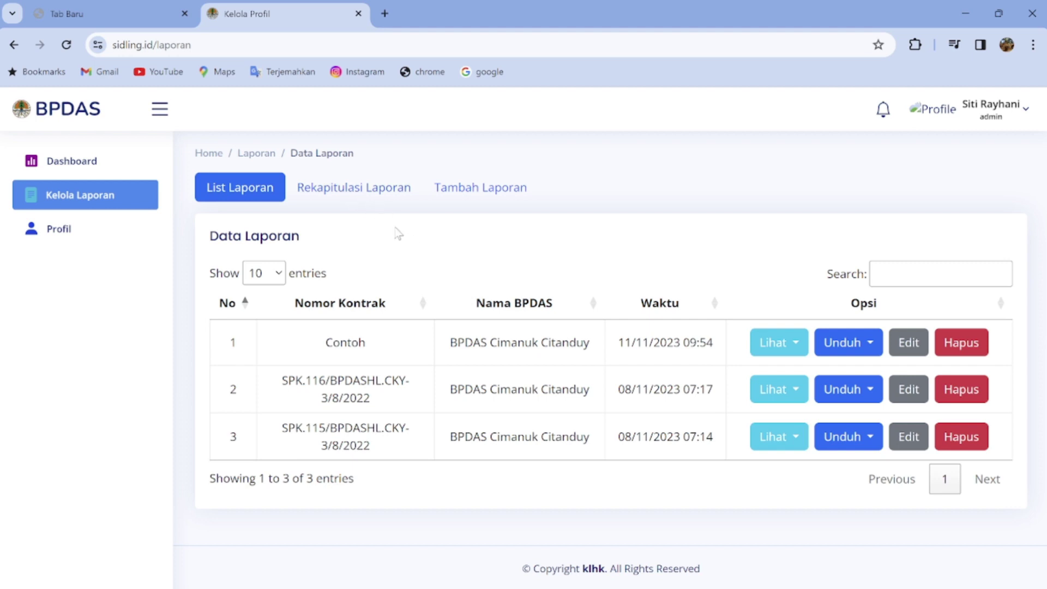
{"action": "left_click", "coordinate": [359, 194]}
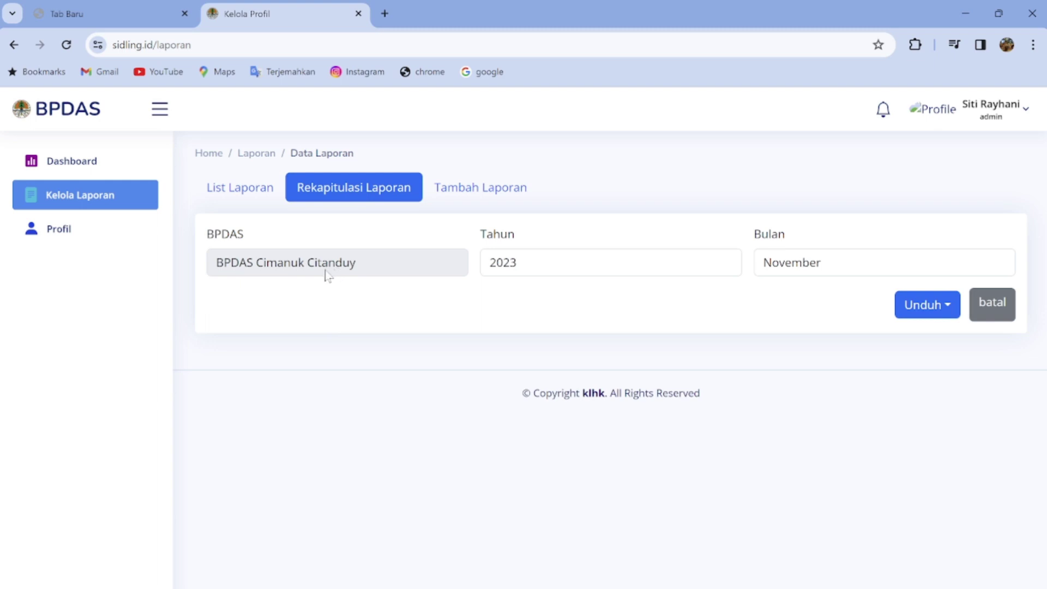
{"action": "left_click", "coordinate": [521, 271]}
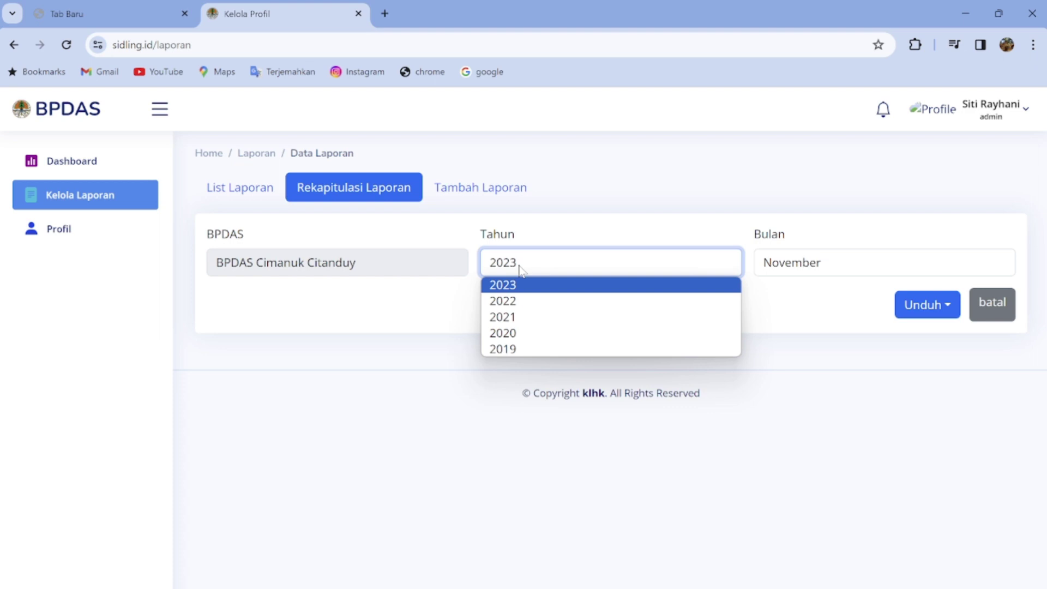
{"action": "left_click", "coordinate": [739, 400]}
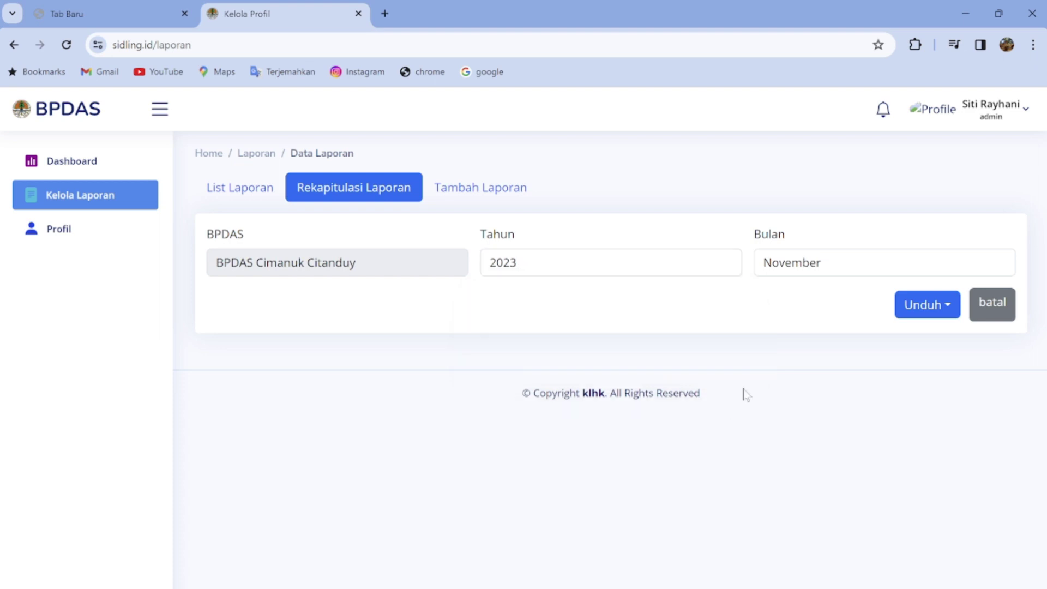
{"action": "left_click", "coordinate": [824, 267]}
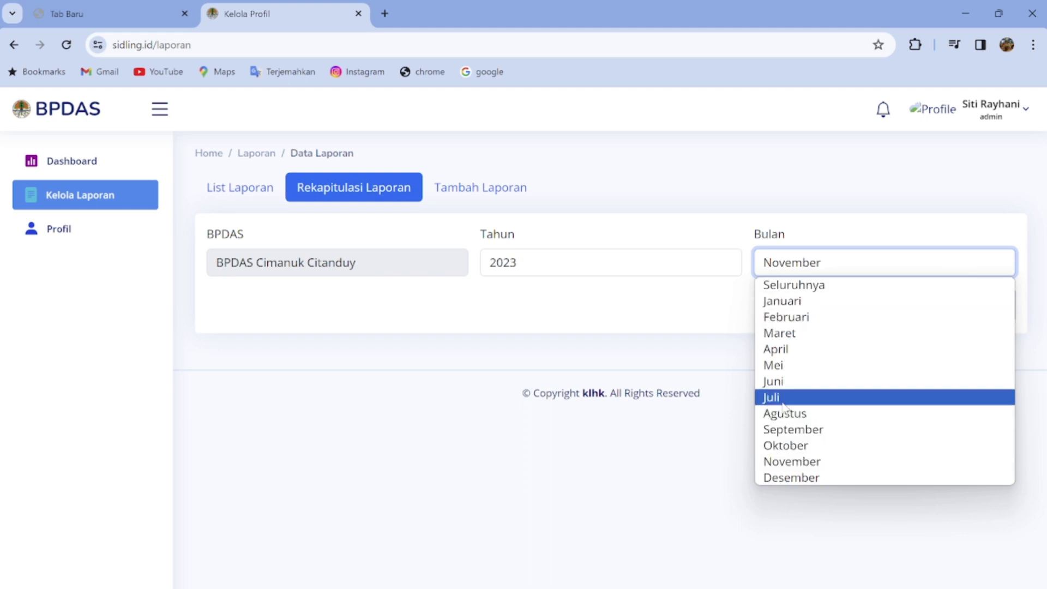
{"action": "left_click", "coordinate": [639, 467]}
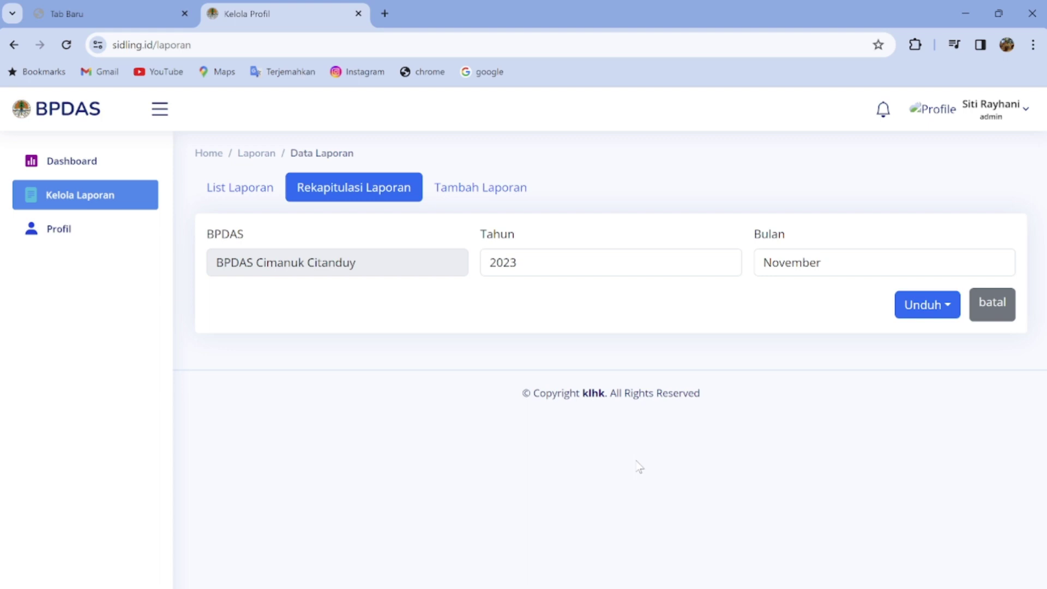
Step: Generate the November 2023 recapitulation report as PDF, view it and return to the Rekapitulasi Laporan form
{"action": "left_click", "coordinate": [949, 307]}
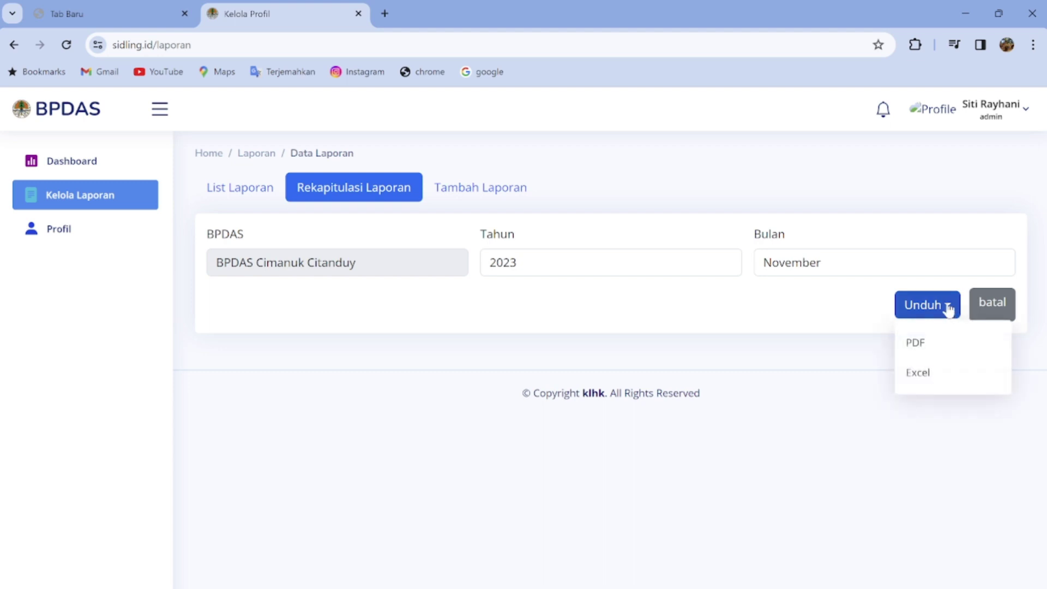
{"action": "left_click", "coordinate": [917, 345]}
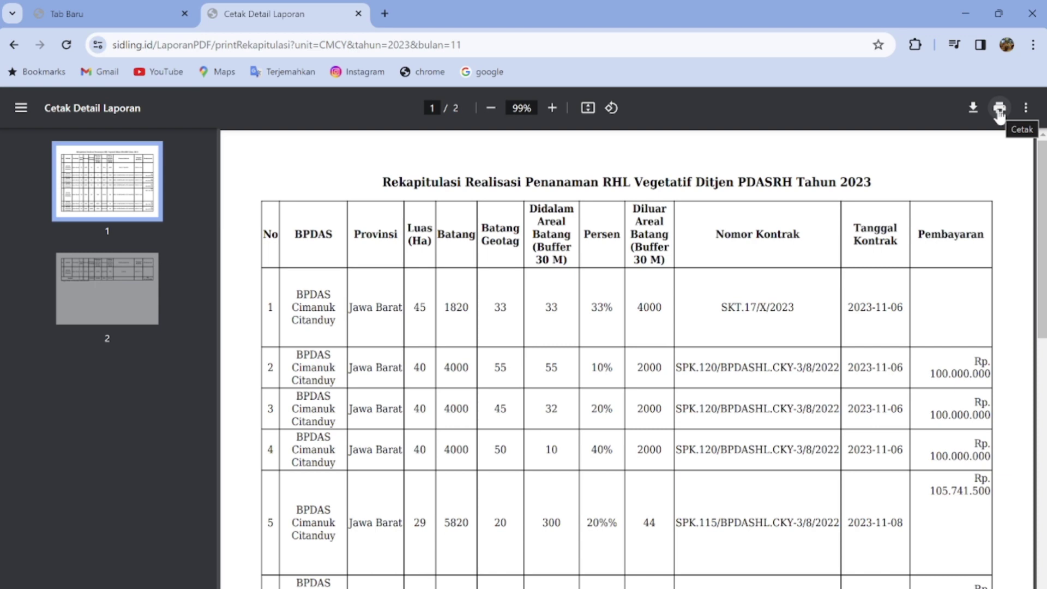
{"action": "left_click", "coordinate": [14, 46]}
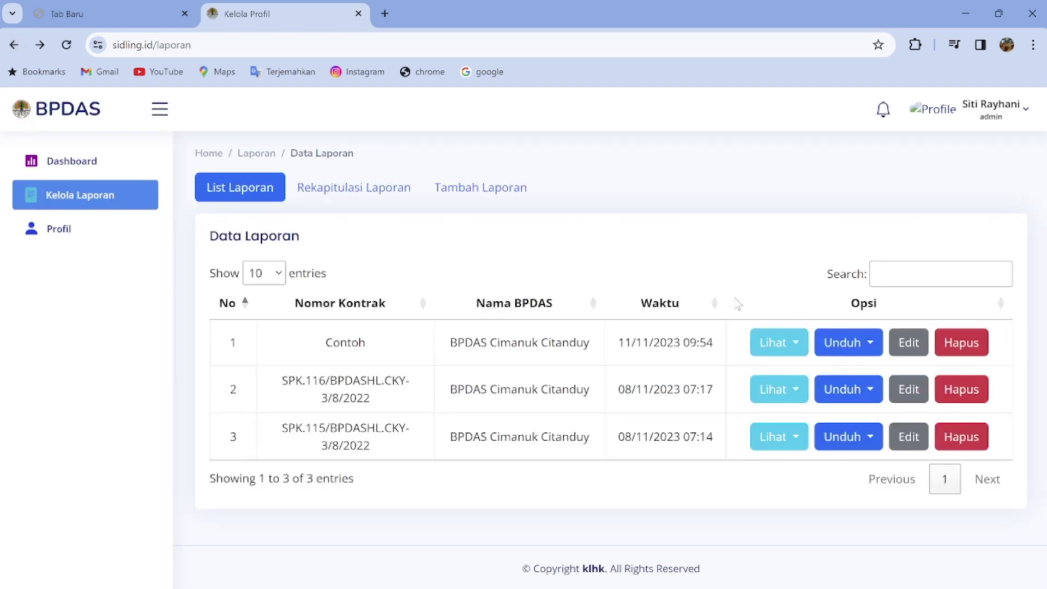
{"action": "left_click", "coordinate": [327, 198]}
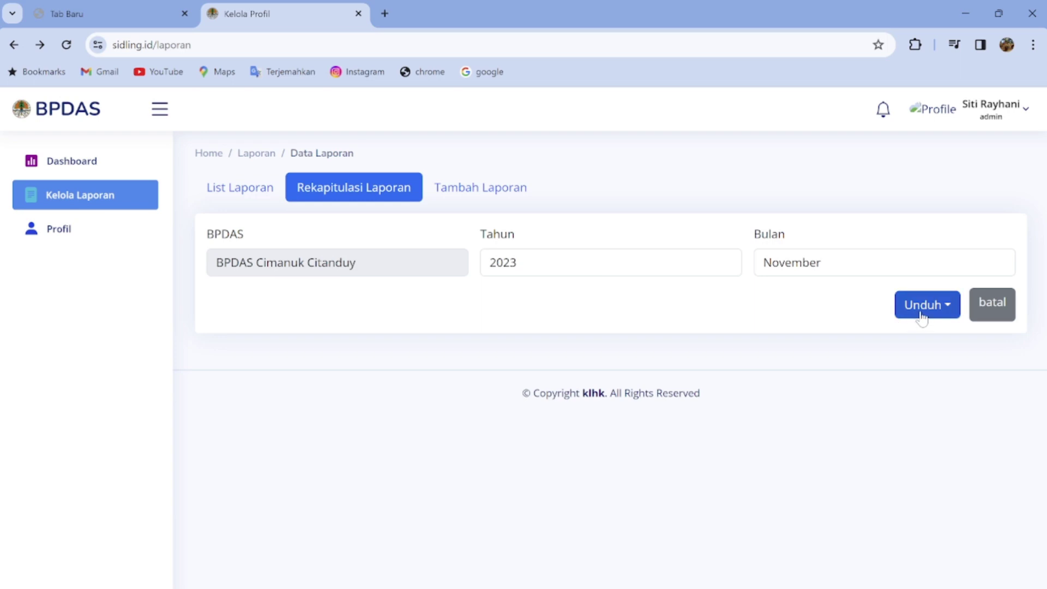
Step: Download the November 2023 recapitulation report as Excel, open Laporan Excel.xls to view it, and close it, discarding the recovered files
{"action": "left_click", "coordinate": [922, 305]}
{"action": "left_click", "coordinate": [923, 371]}
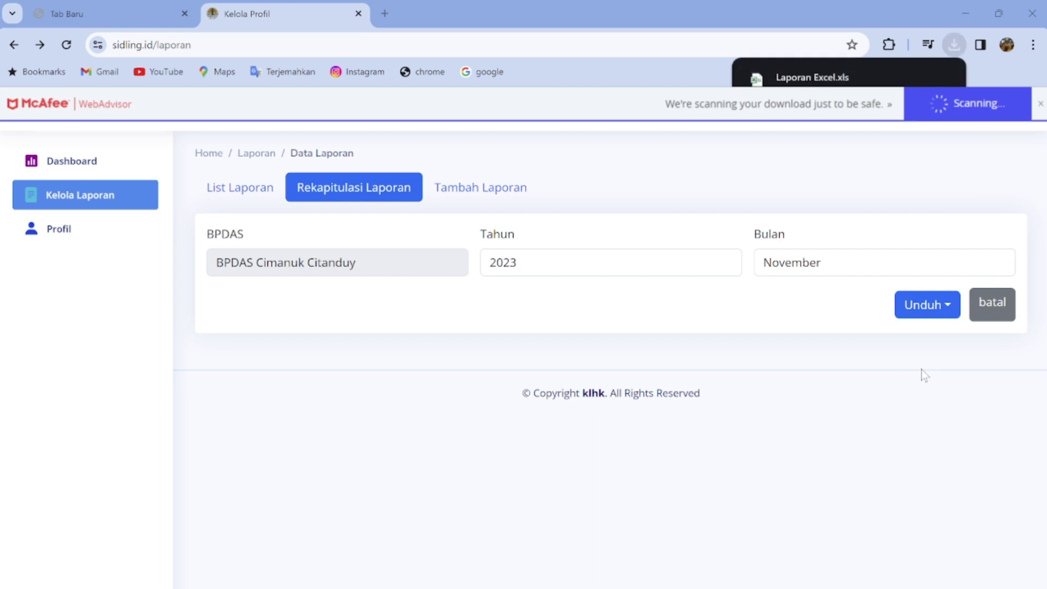
{"action": "mouse_move", "coordinate": [922, 82]}
{"action": "left_click", "coordinate": [941, 79]}
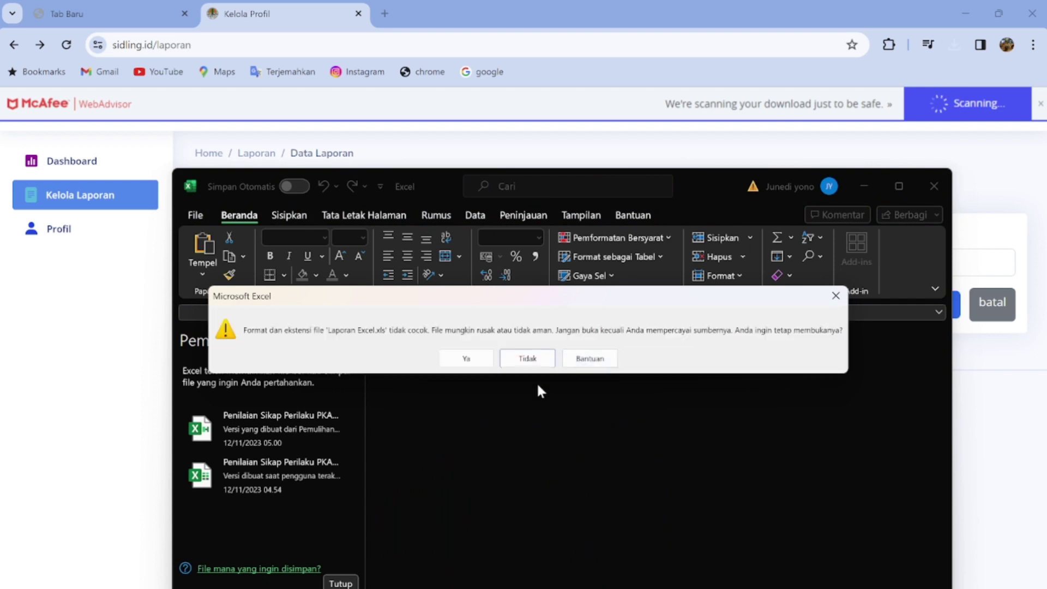
{"action": "left_click", "coordinate": [468, 359]}
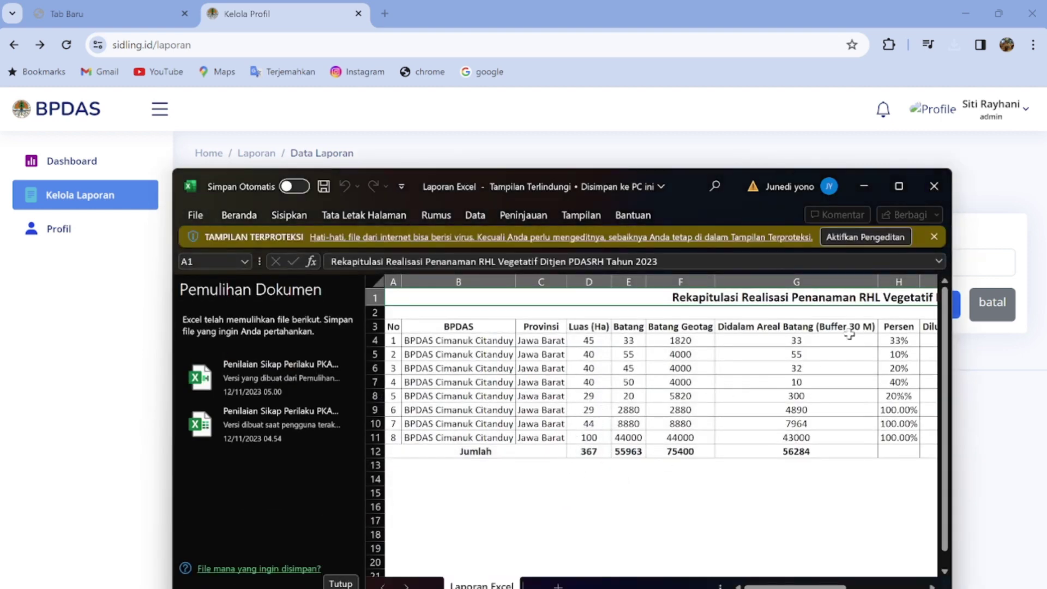
{"action": "left_click", "coordinate": [937, 194]}
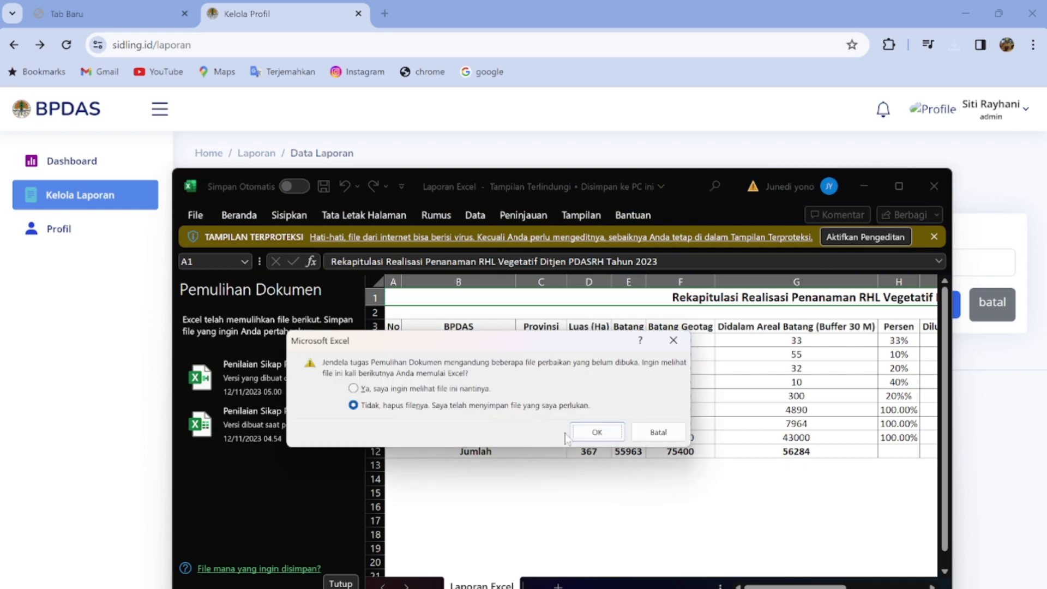
{"action": "left_click", "coordinate": [583, 433]}
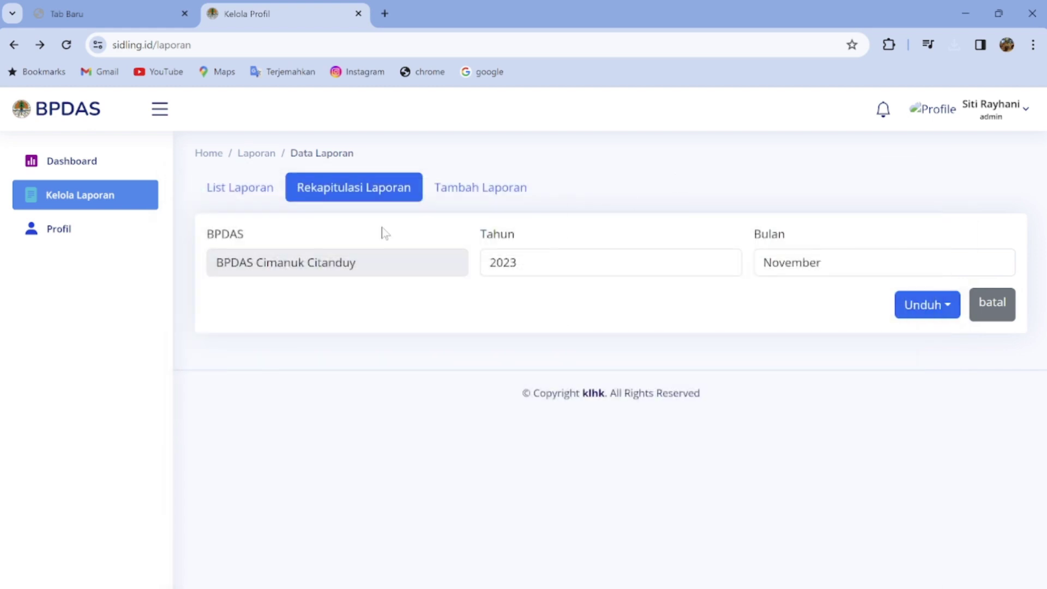
Step: Open Tambah Laporan, examine the Laporan Baru, Upload Peta, Upload Foto and Upload Data forms, and return to List Laporan
{"action": "left_click", "coordinate": [479, 188]}
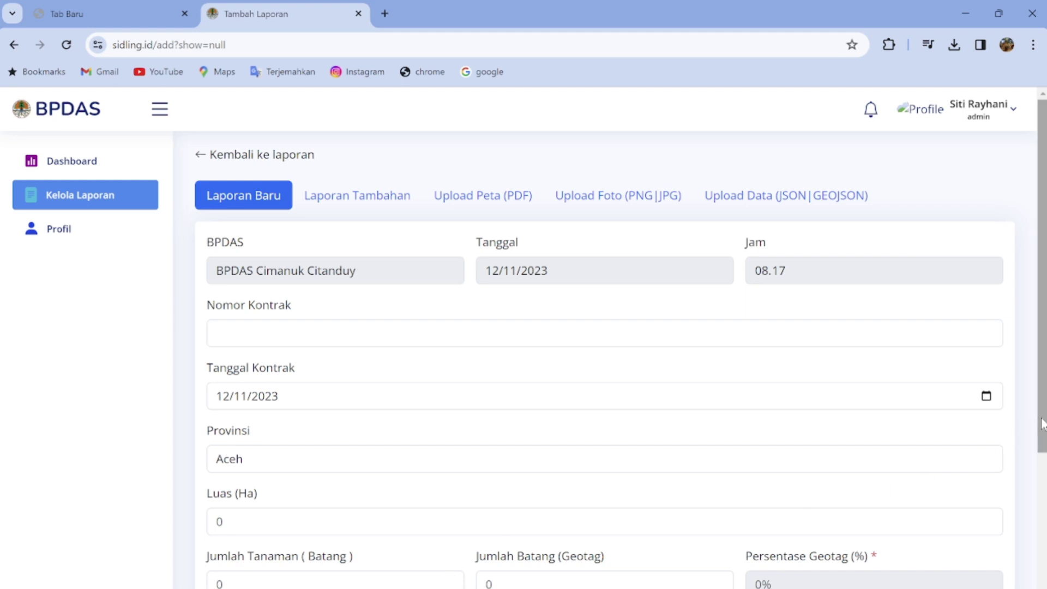
{"action": "left_click_drag", "start_coordinate": [1043, 424], "coordinate": [1042, 526]}
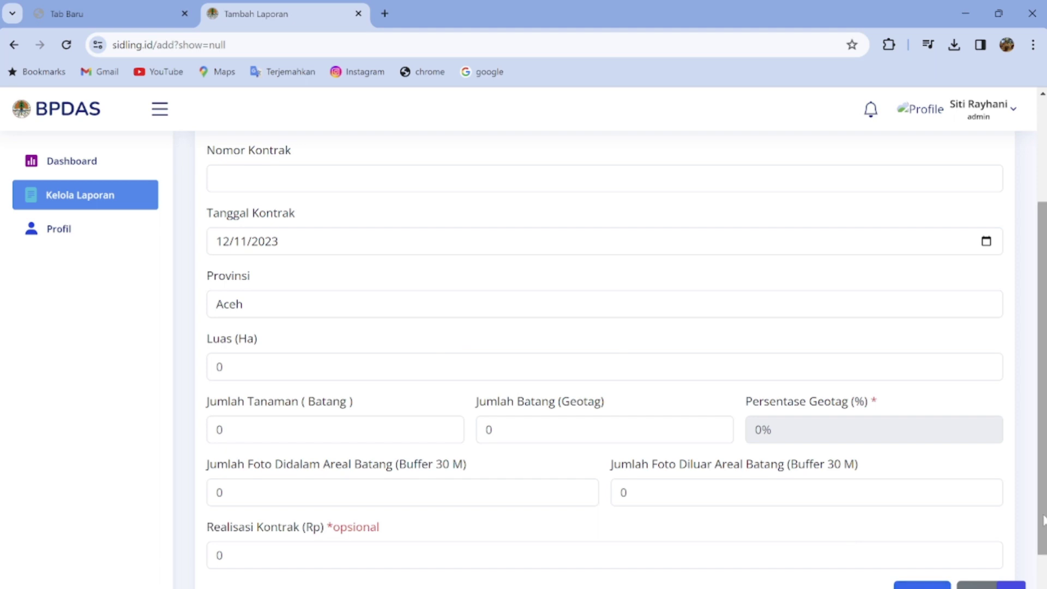
{"action": "scroll", "coordinate": [1042, 327], "scroll_direction": "up", "scroll_amount": 3}
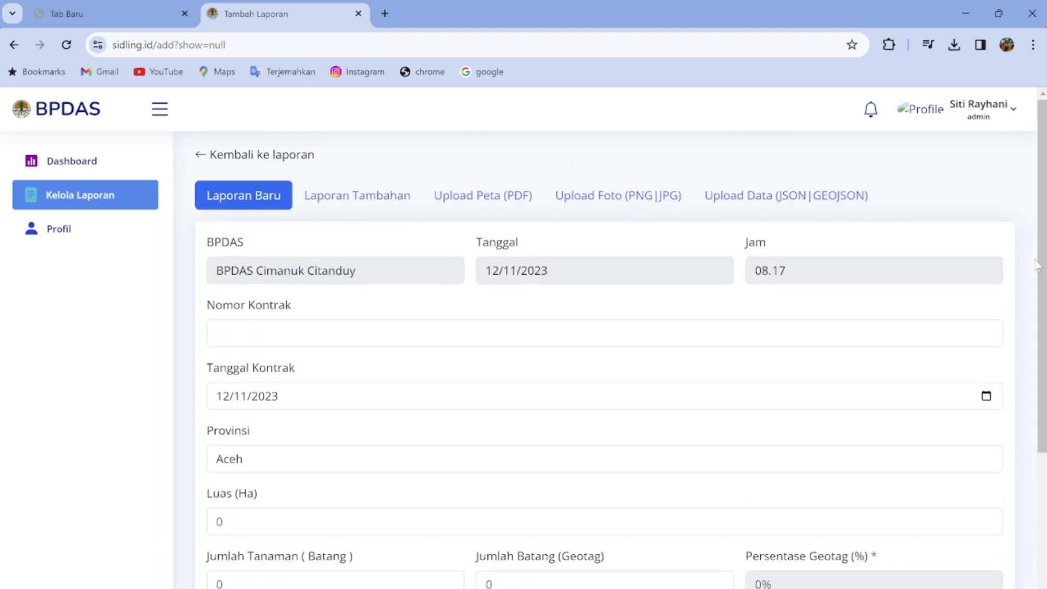
{"action": "left_click", "coordinate": [461, 204]}
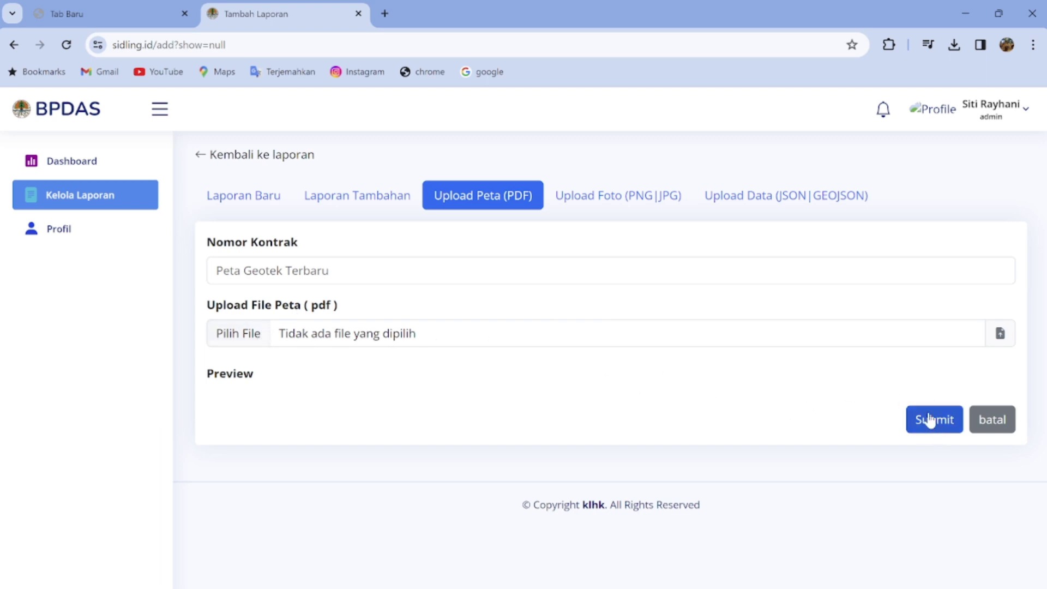
{"action": "left_click", "coordinate": [632, 202]}
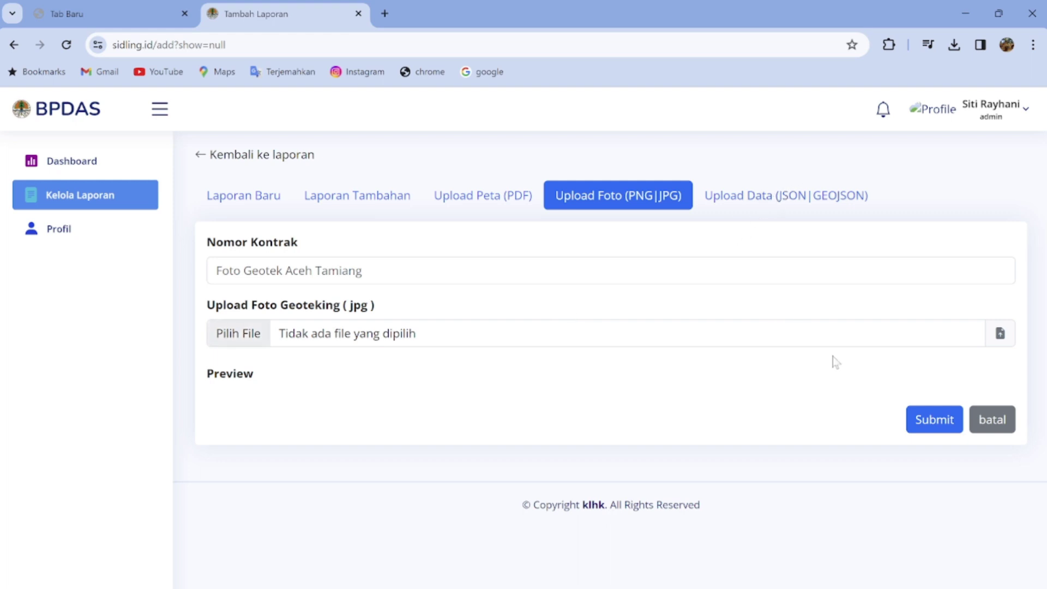
{"action": "left_click", "coordinate": [735, 206]}
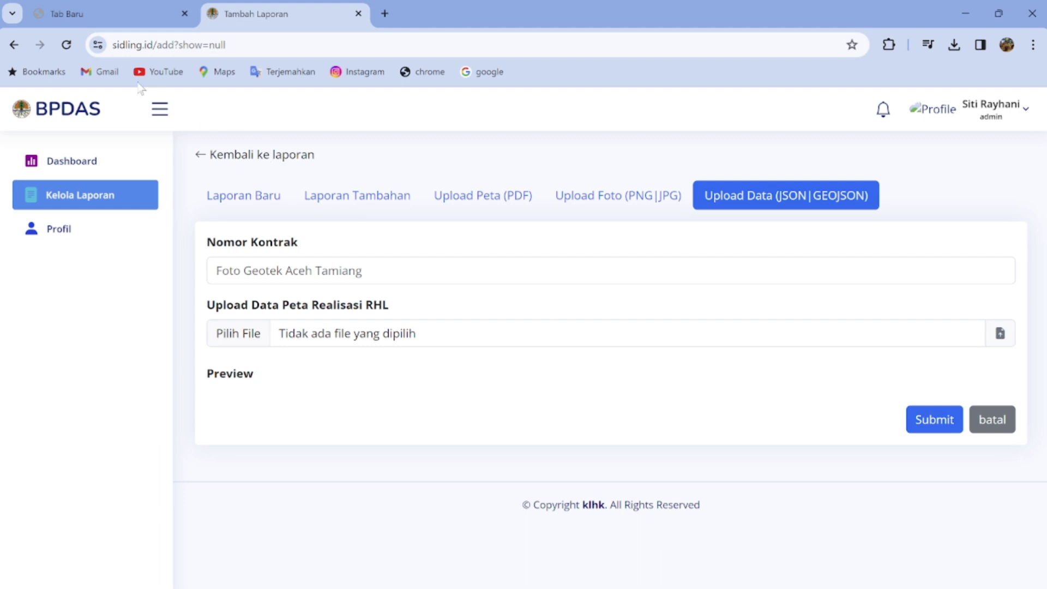
{"action": "left_click", "coordinate": [18, 49]}
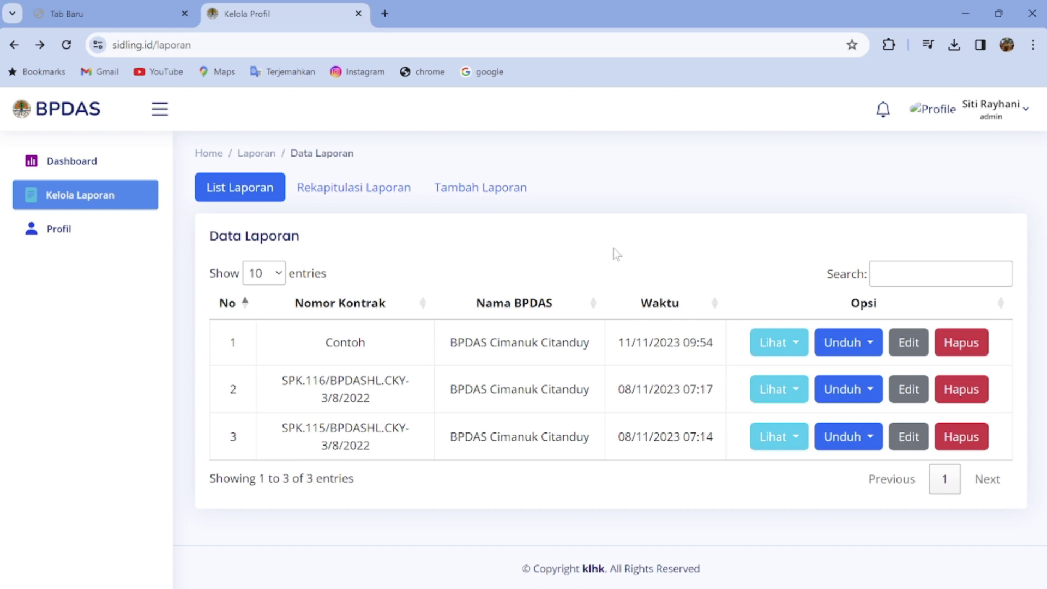
Step: View the geotagging photo gallery of the third report in the list and return to List Laporan
{"action": "left_click", "coordinate": [796, 440]}
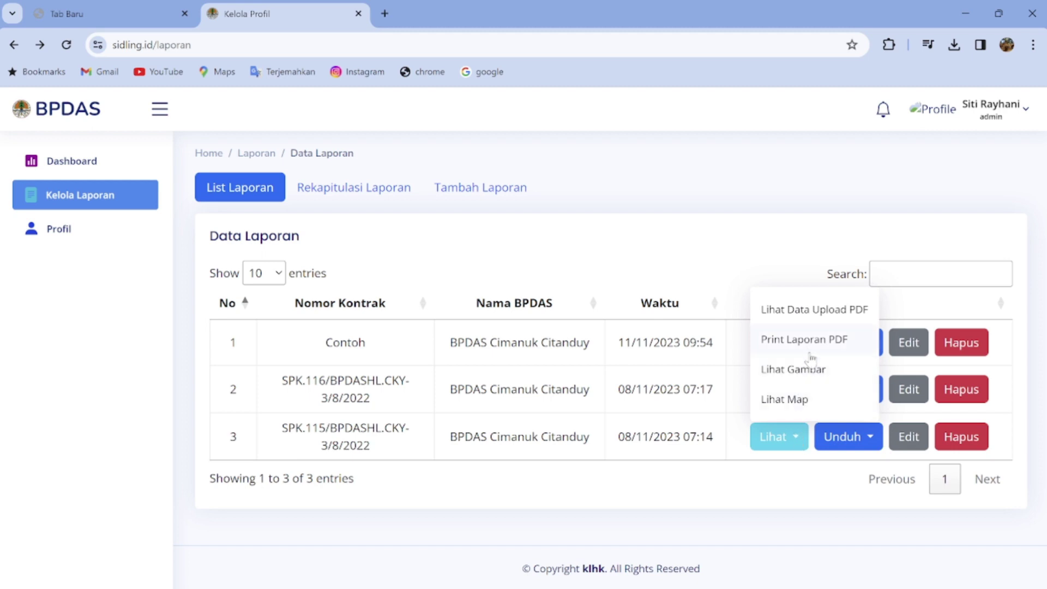
{"action": "left_click", "coordinate": [814, 376]}
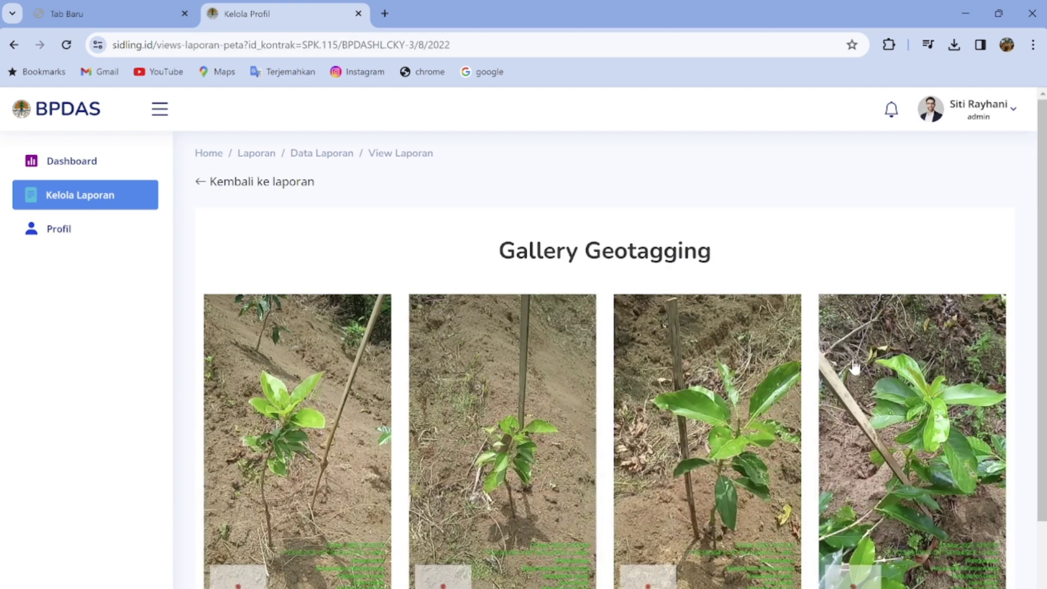
{"action": "left_click_drag", "start_coordinate": [1042, 277], "coordinate": [1042, 362]}
{"action": "scroll", "coordinate": [1021, 234], "scroll_direction": "up", "scroll_amount": 3}
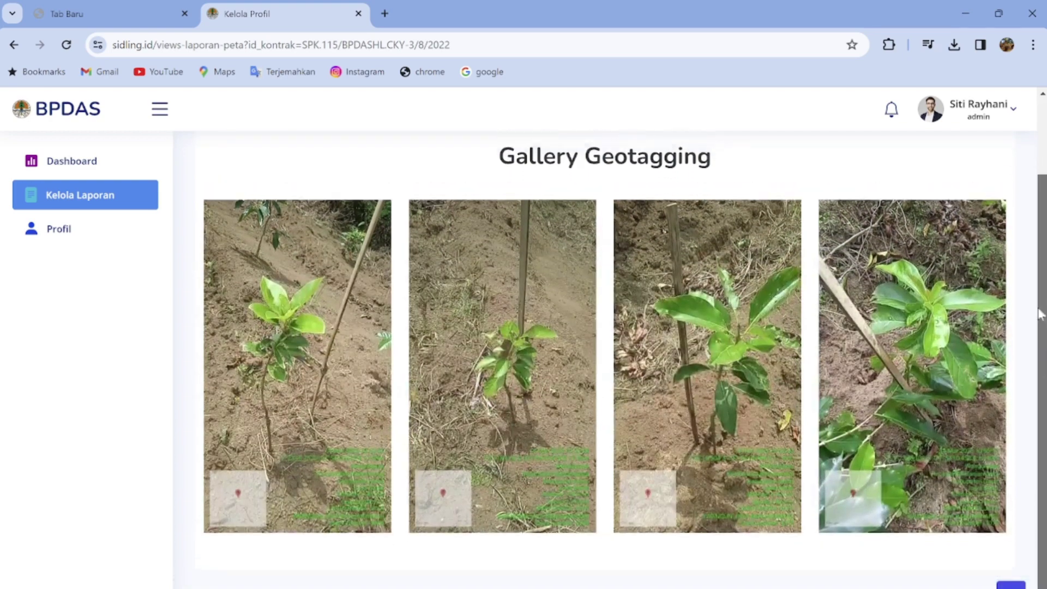
{"action": "scroll", "coordinate": [1020, 264], "scroll_direction": "down", "scroll_amount": 2}
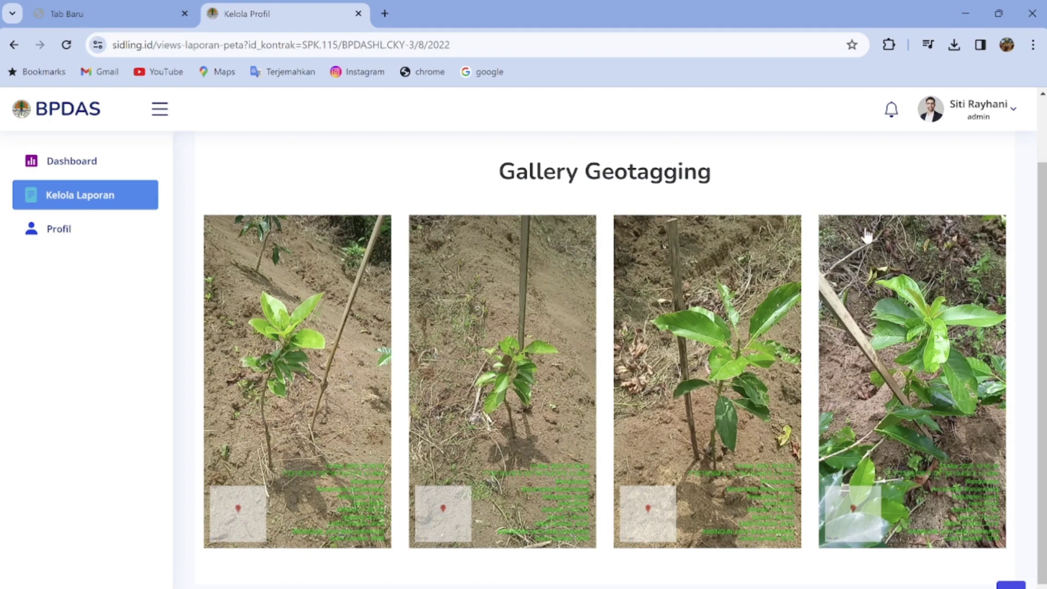
{"action": "left_click", "coordinate": [14, 46]}
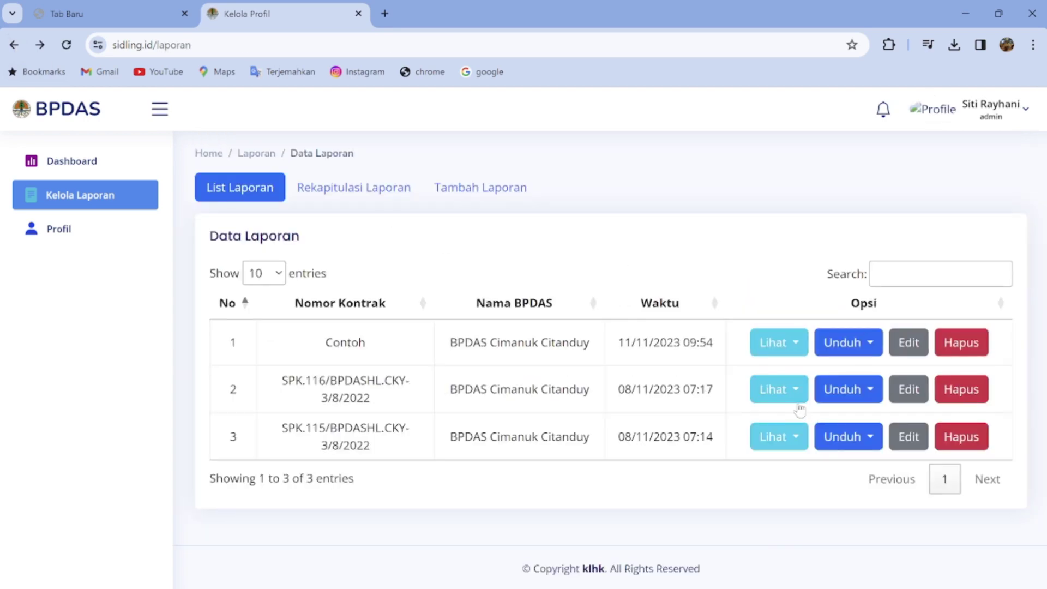
Step: Open the map of the third report and zoom in on the marker near Tasikmalaya in West Java
{"action": "left_click", "coordinate": [794, 443]}
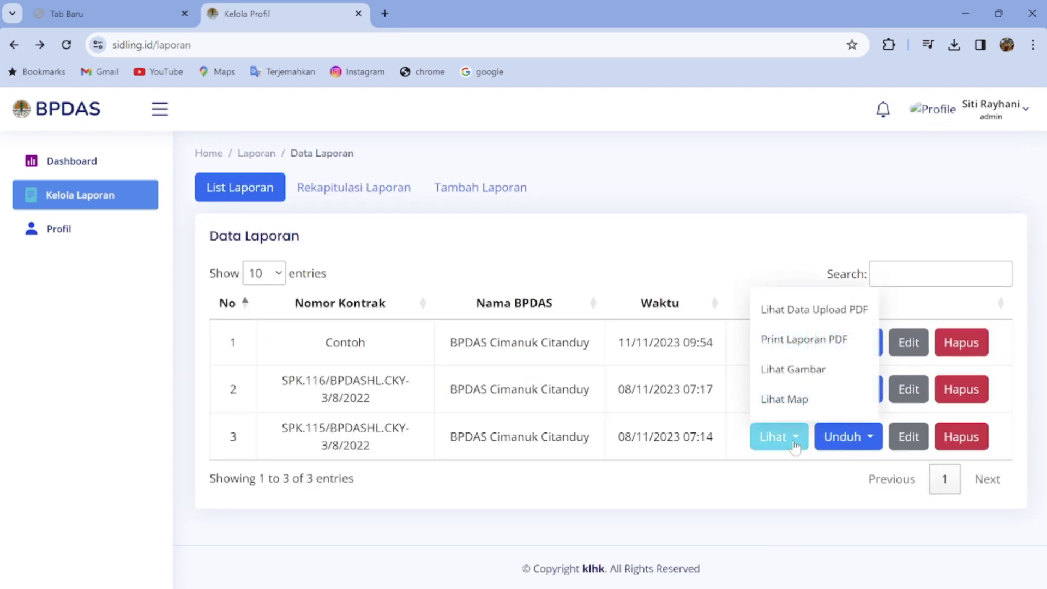
{"action": "left_click", "coordinate": [787, 400]}
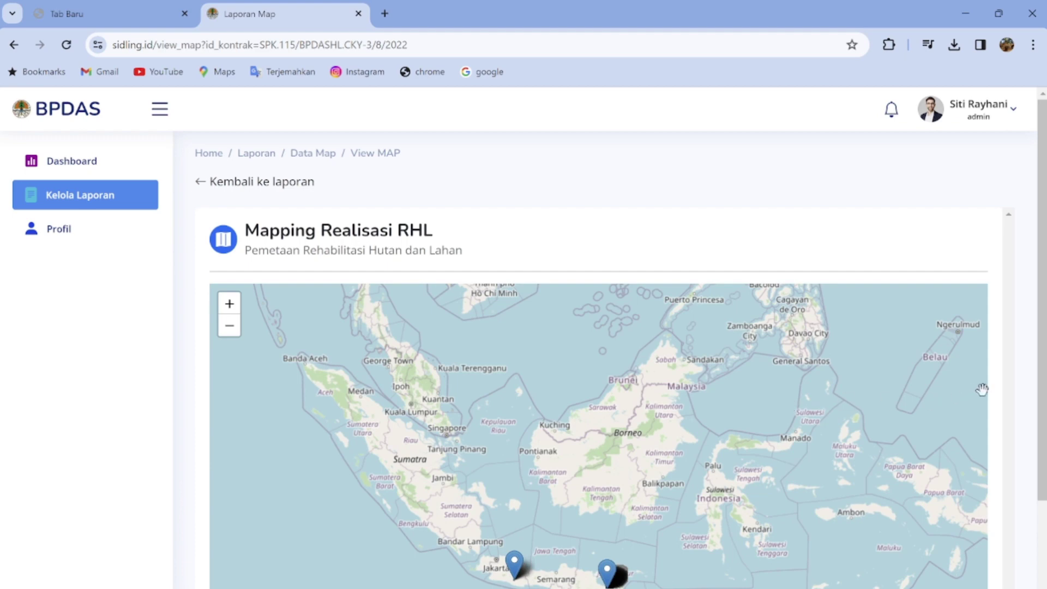
{"action": "left_click_drag", "start_coordinate": [1043, 406], "coordinate": [1042, 464]}
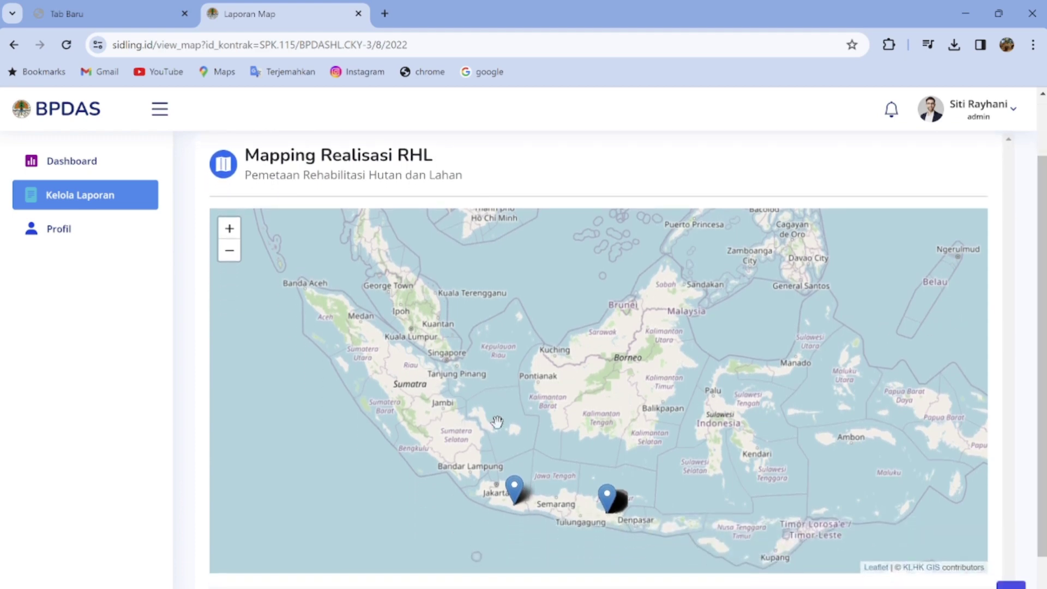
{"action": "left_click", "coordinate": [229, 229]}
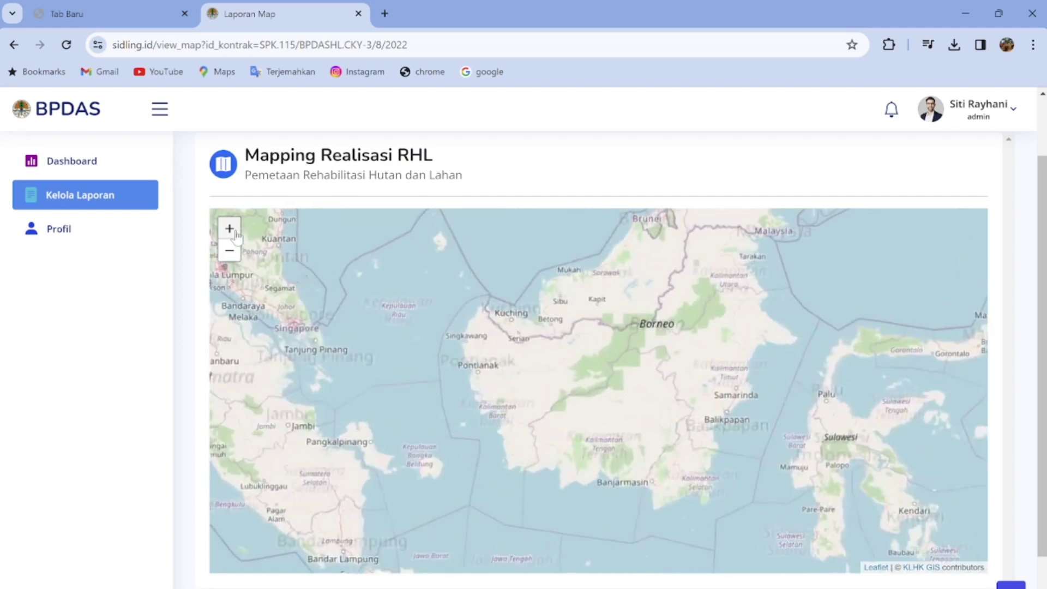
{"action": "left_click_drag", "start_coordinate": [463, 414], "coordinate": [579, 217]}
{"action": "left_click_drag", "start_coordinate": [545, 290], "coordinate": [547, 264]}
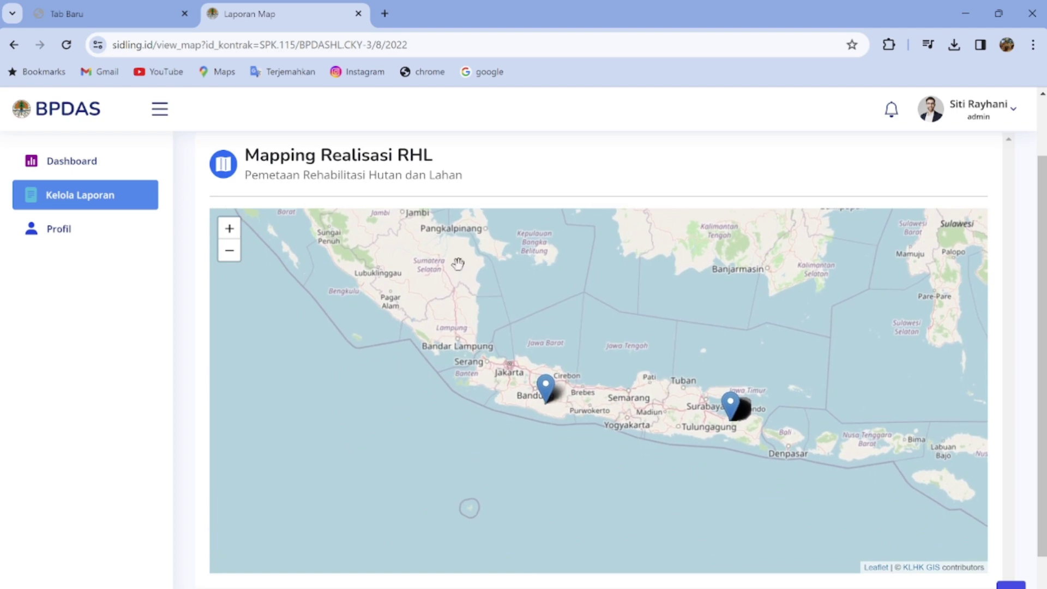
{"action": "left_click", "coordinate": [238, 239]}
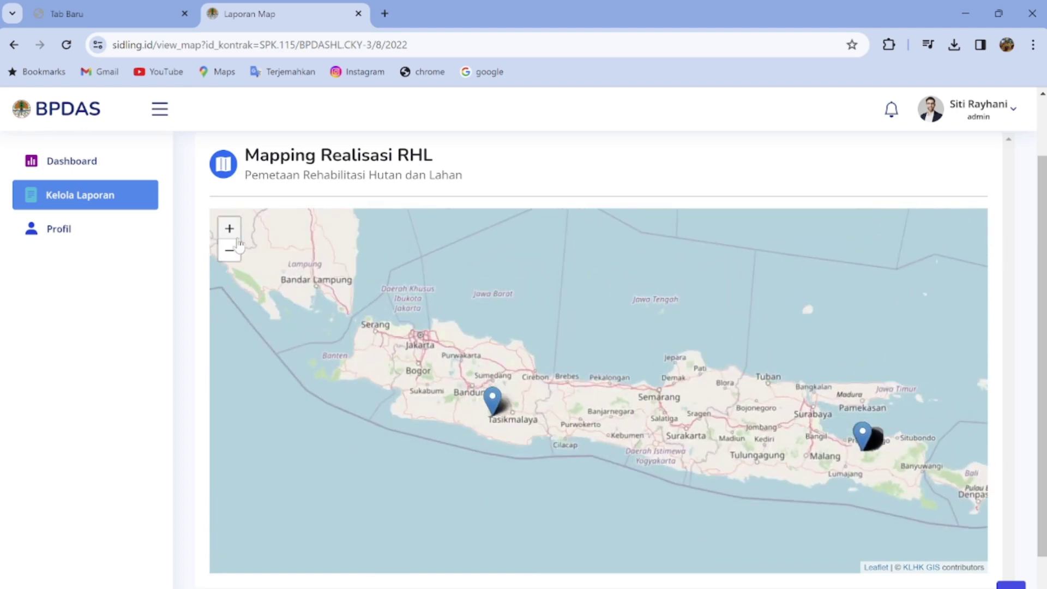
{"action": "left_click", "coordinate": [238, 239]}
{"action": "left_click", "coordinate": [238, 240]}
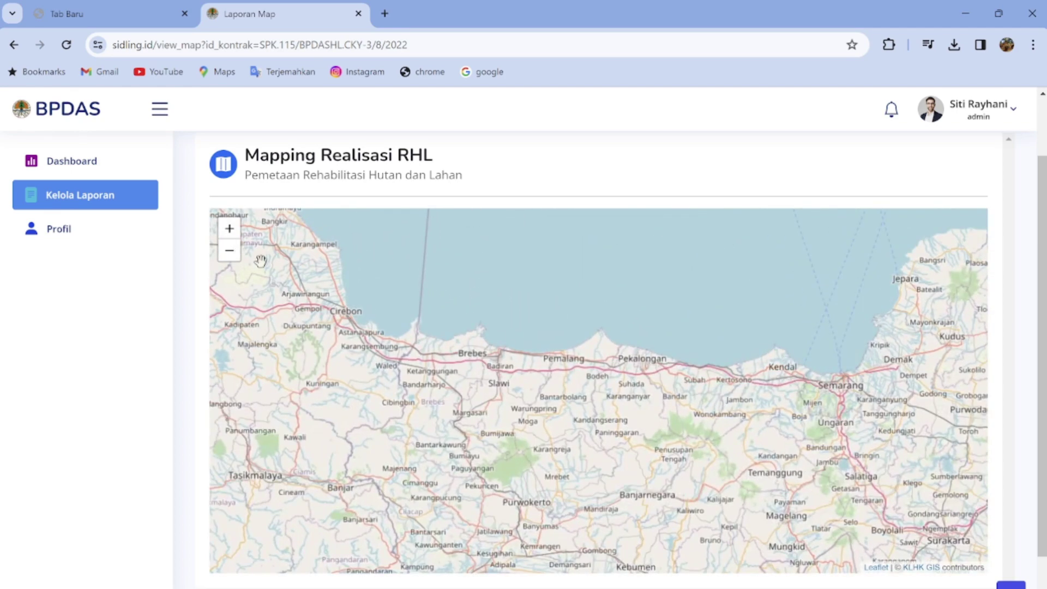
{"action": "left_click_drag", "start_coordinate": [328, 361], "coordinate": [618, 305]}
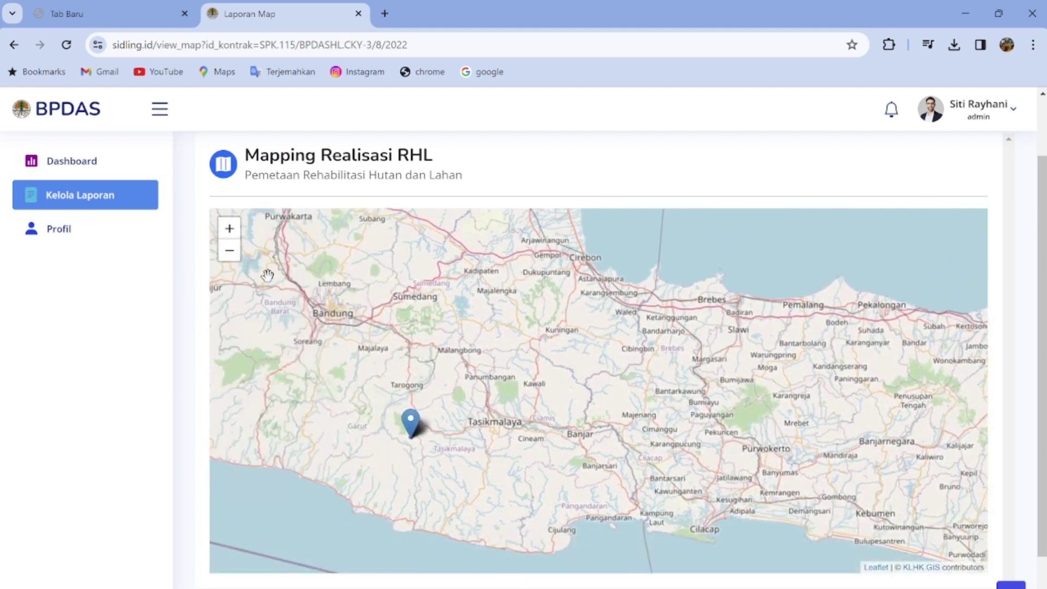
Step: Locate the marker and its green planting area at Kadongdong at close range on the map
{"action": "left_click", "coordinate": [229, 228]}
{"action": "left_click", "coordinate": [229, 228]}
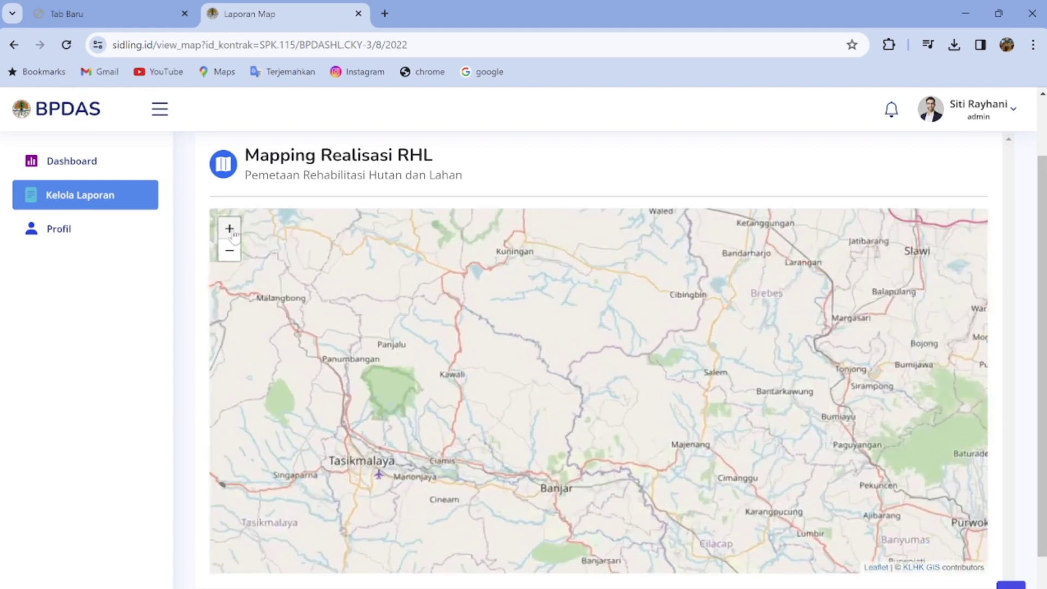
{"action": "mouse_move", "coordinate": [522, 287]}
{"action": "left_mouse_down"}
{"action": "mouse_move", "coordinate": [670, 242]}
{"action": "mouse_move", "coordinate": [719, 250]}
{"action": "left_mouse_up"}
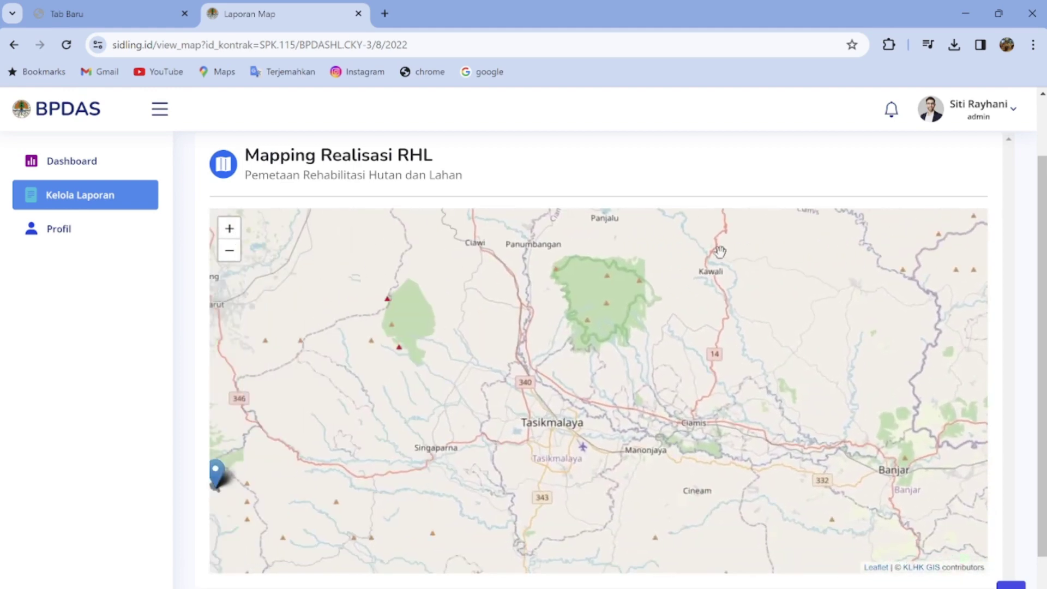
{"action": "left_click_drag", "start_coordinate": [393, 458], "coordinate": [643, 345]}
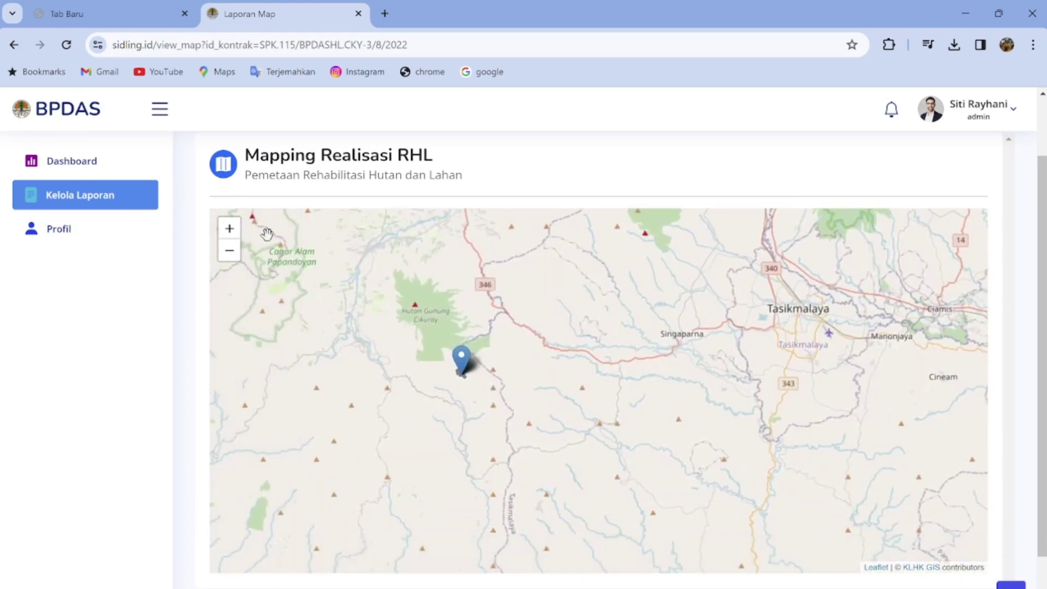
{"action": "left_click", "coordinate": [231, 234]}
{"action": "scroll", "coordinate": [322, 353], "scroll_direction": "up", "scroll_amount": 2}
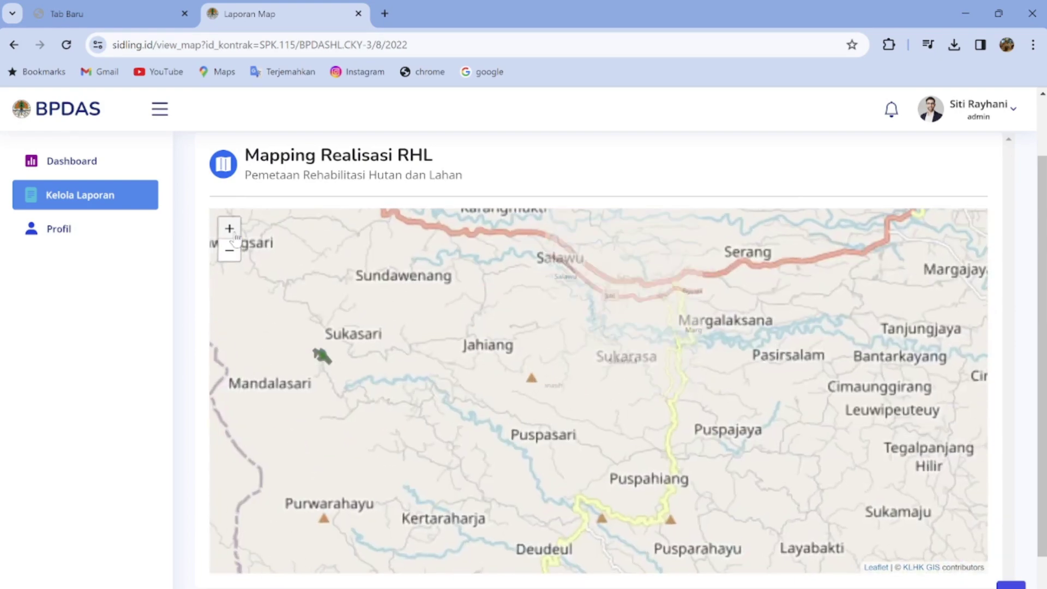
{"action": "left_click_drag", "start_coordinate": [425, 359], "coordinate": [771, 259]}
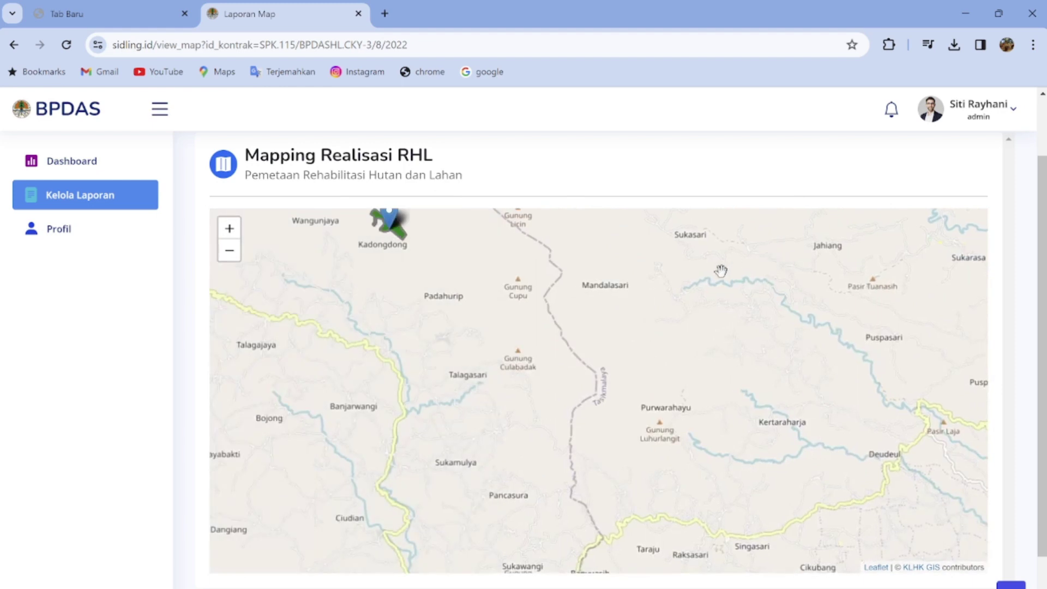
{"action": "left_click_drag", "start_coordinate": [461, 304], "coordinate": [475, 461]}
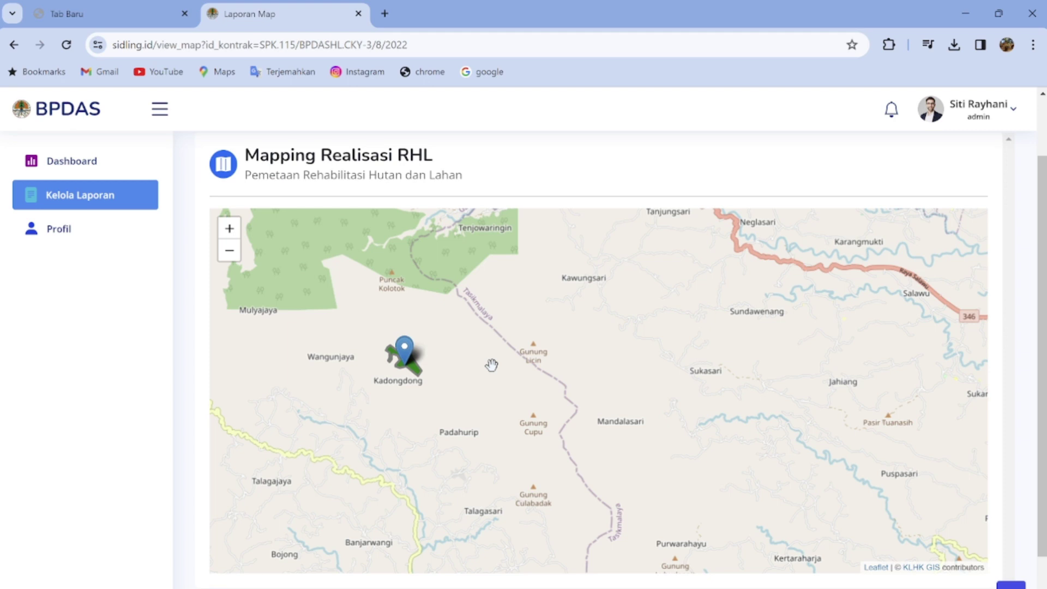
Step: View the photo popup of the Kadongdong marker and close it
{"action": "left_click", "coordinate": [404, 349]}
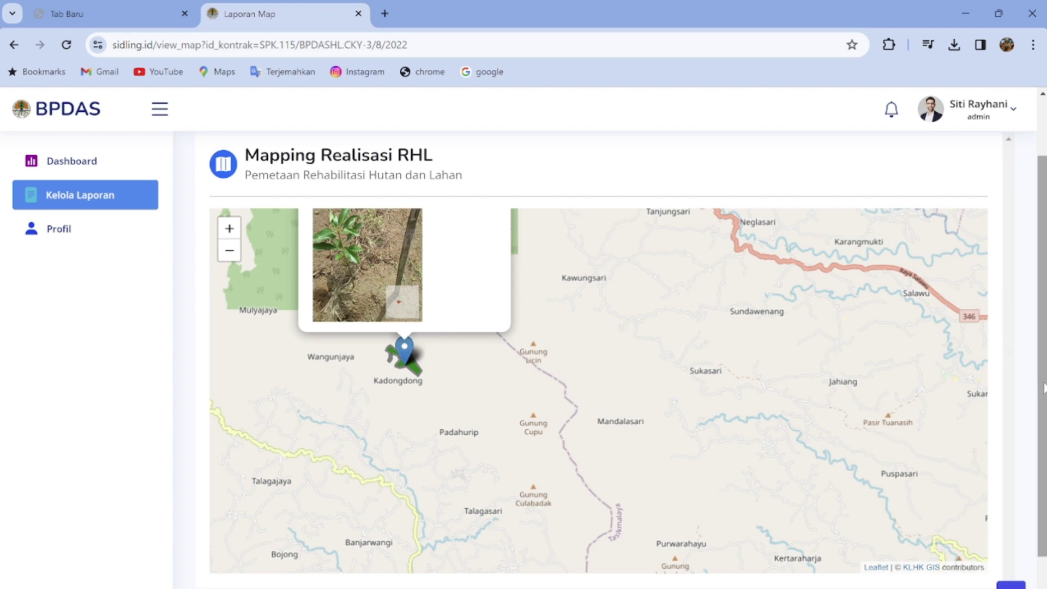
{"action": "scroll", "coordinate": [1043, 351], "scroll_direction": "up", "scroll_amount": 1}
{"action": "scroll", "coordinate": [1043, 352], "scroll_direction": "up", "scroll_amount": 2}
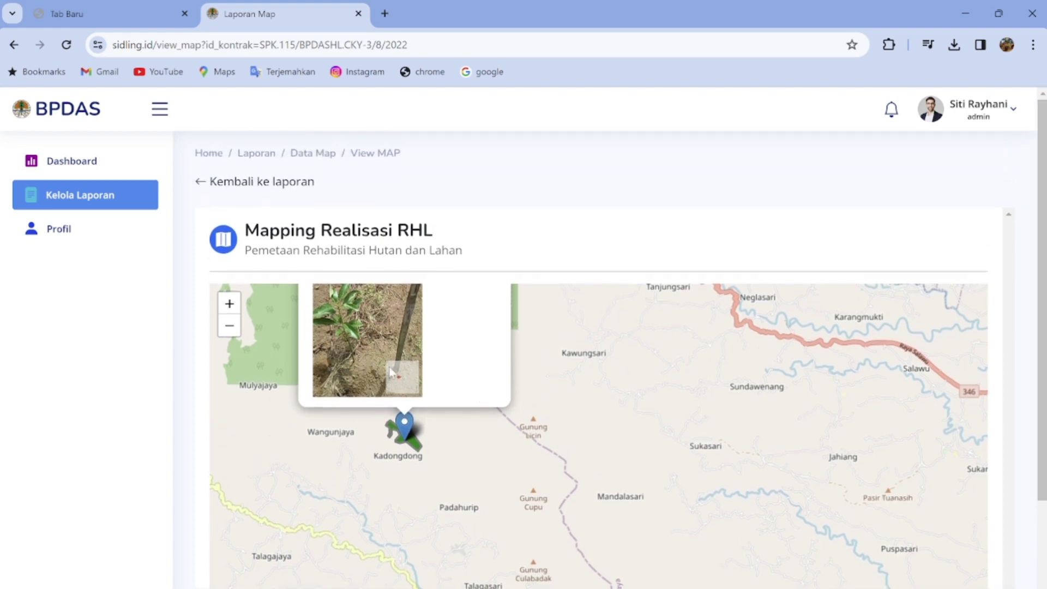
{"action": "left_click", "coordinate": [412, 505]}
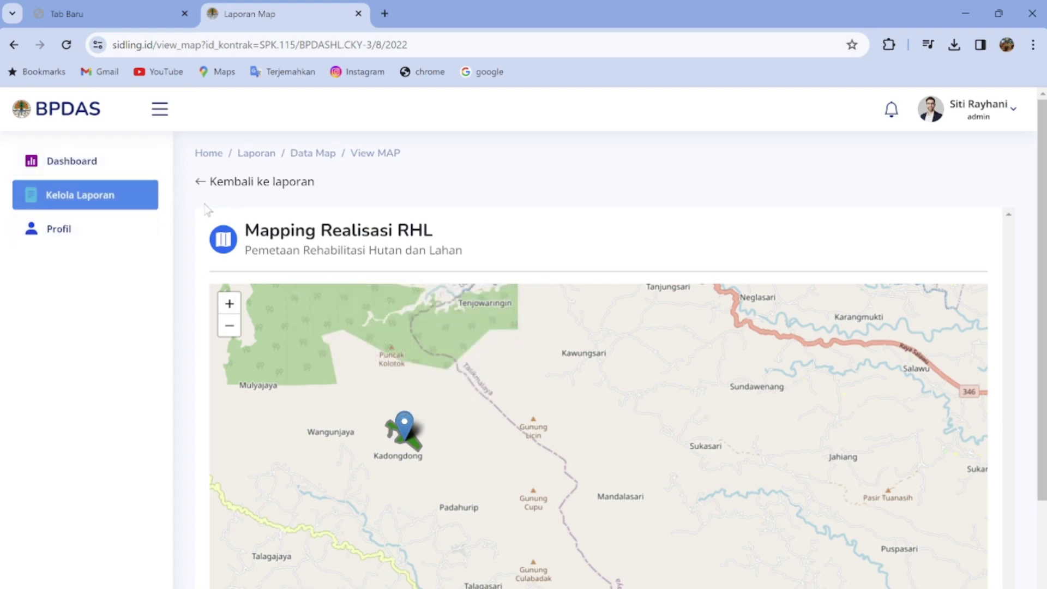
Step: Enlarge the planting area at Kadongdong on the map, view its marker's contract photo, and dismiss the photo
{"action": "left_click", "coordinate": [229, 304]}
{"action": "scroll", "coordinate": [234, 312], "scroll_direction": "down", "scroll_amount": 1}
{"action": "left_click", "coordinate": [229, 297]}
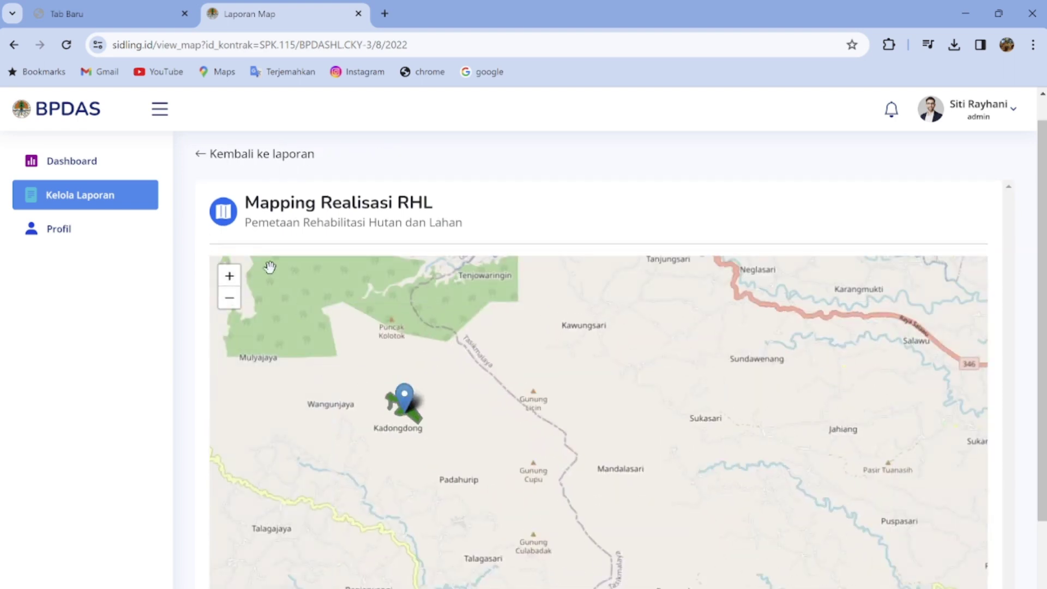
{"action": "left_click", "coordinate": [229, 275]}
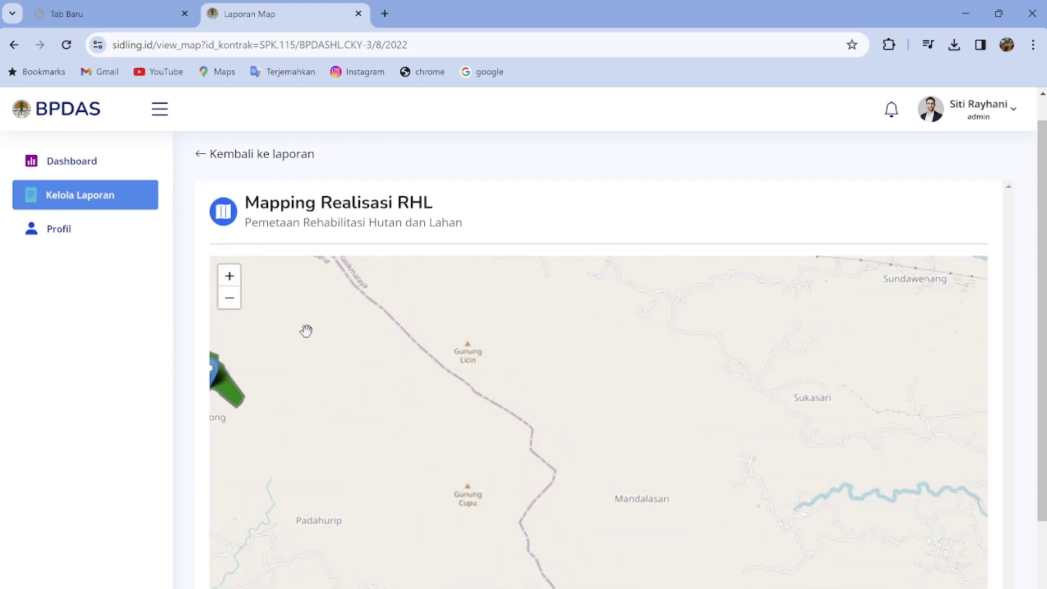
{"action": "left_click_drag", "start_coordinate": [305, 330], "coordinate": [482, 369]}
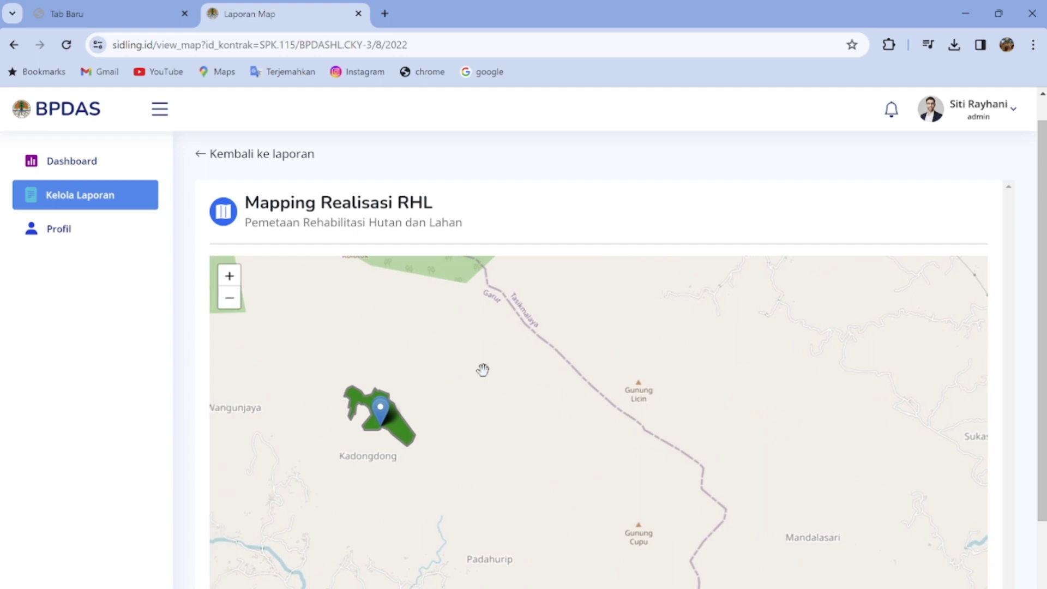
{"action": "left_click", "coordinate": [381, 415]}
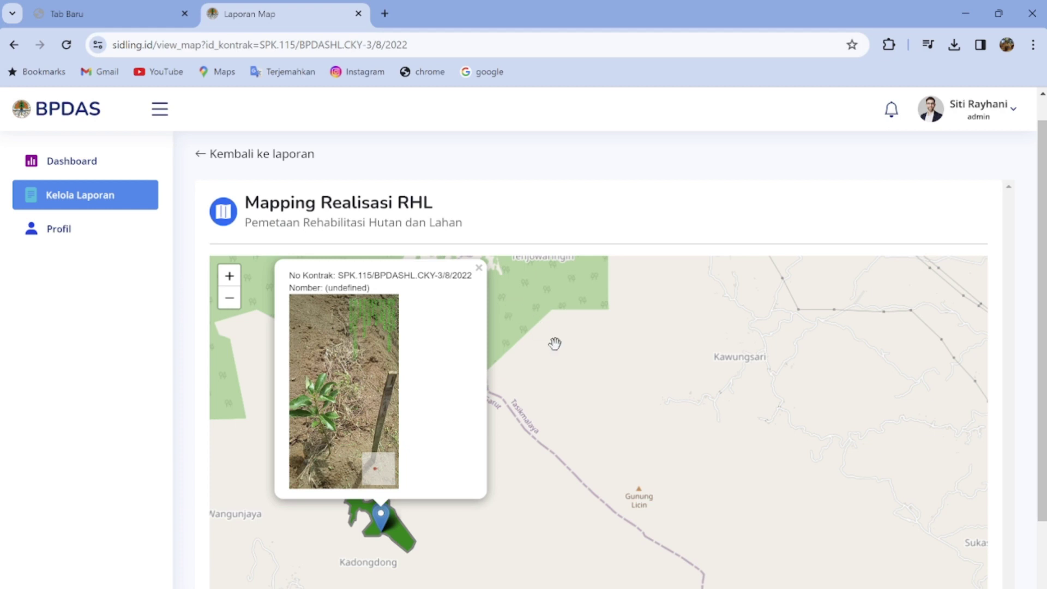
{"action": "left_click", "coordinate": [572, 375]}
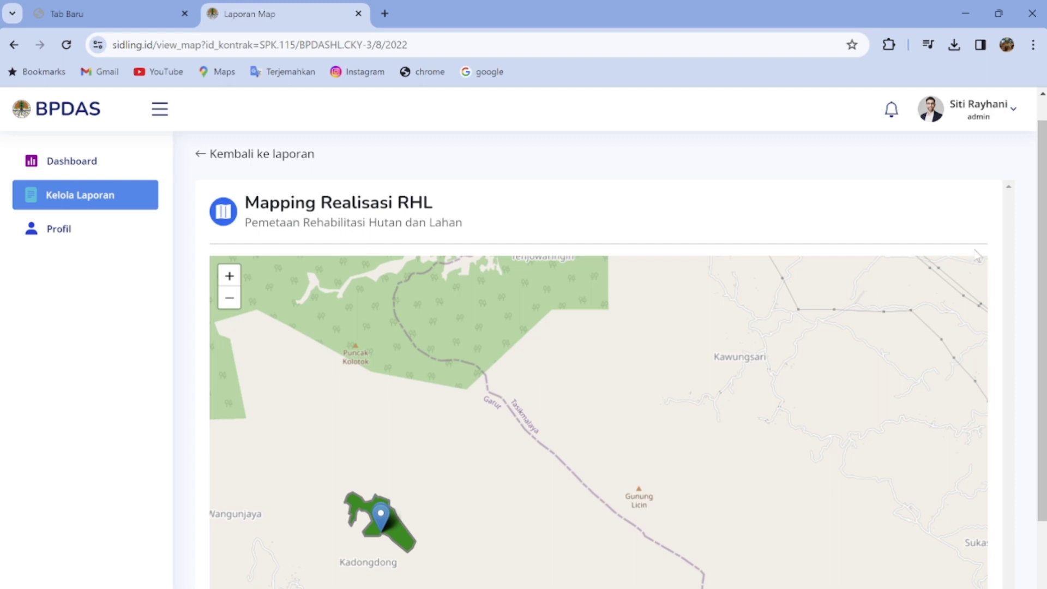
Step: Sign out of the BPDAS admin account and log in with the central admin's saved e-mail and password
{"action": "left_click", "coordinate": [1012, 112]}
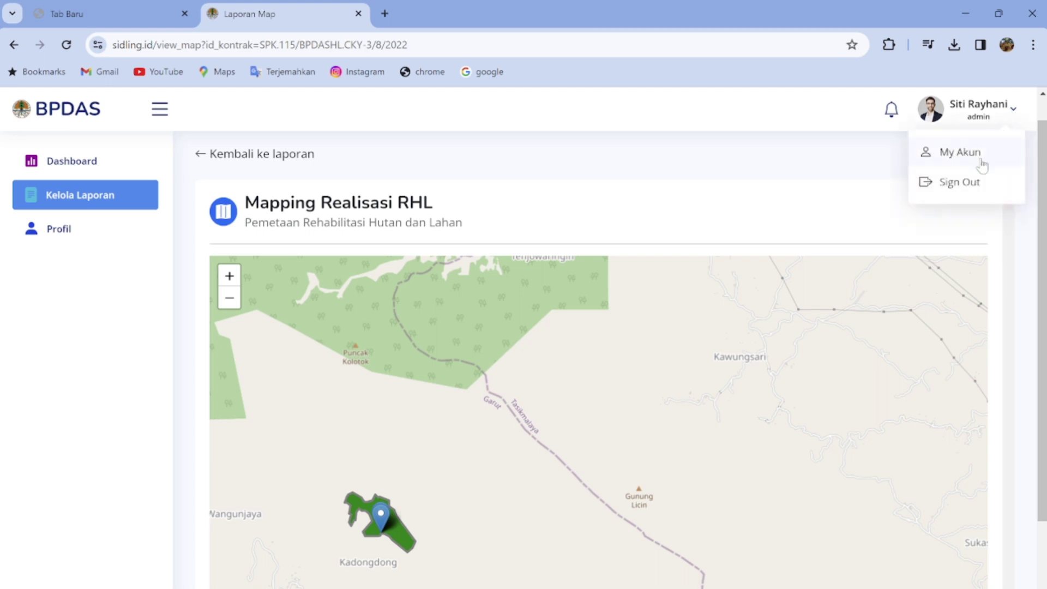
{"action": "left_click", "coordinate": [974, 185]}
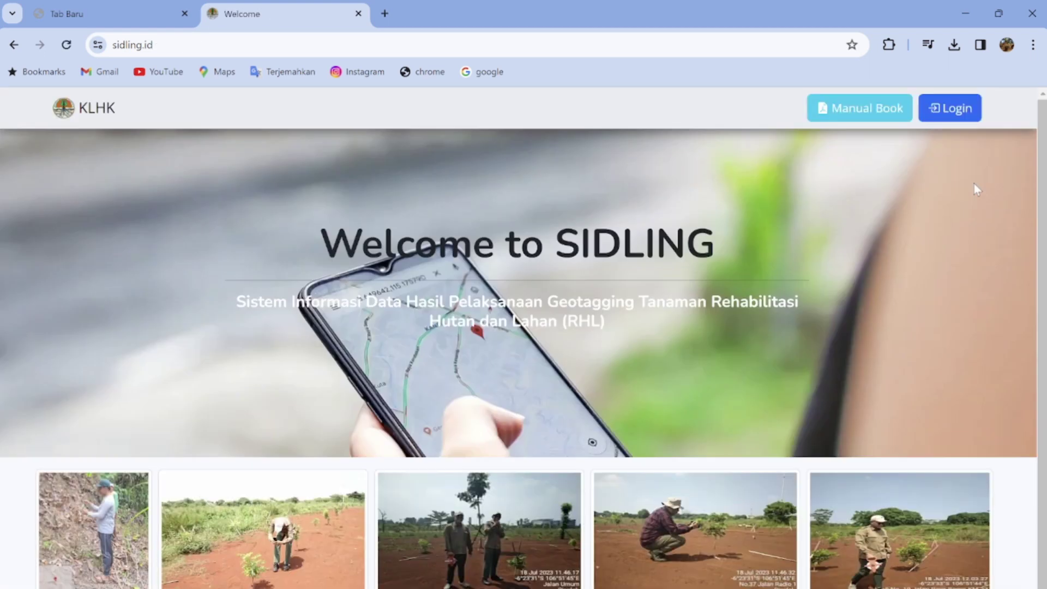
{"action": "left_click", "coordinate": [961, 123]}
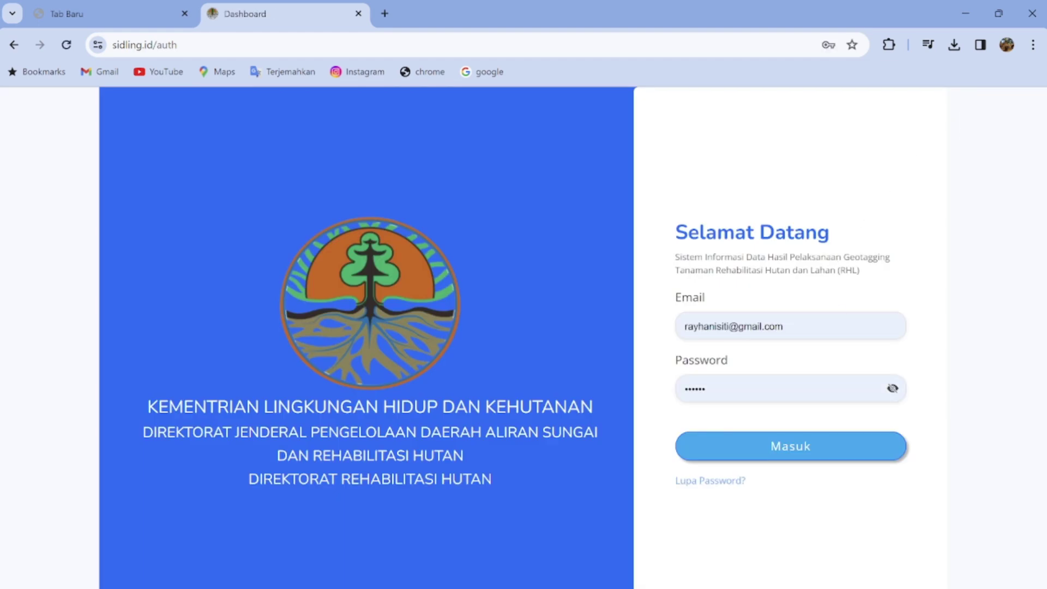
{"action": "left_click", "coordinate": [808, 326]}
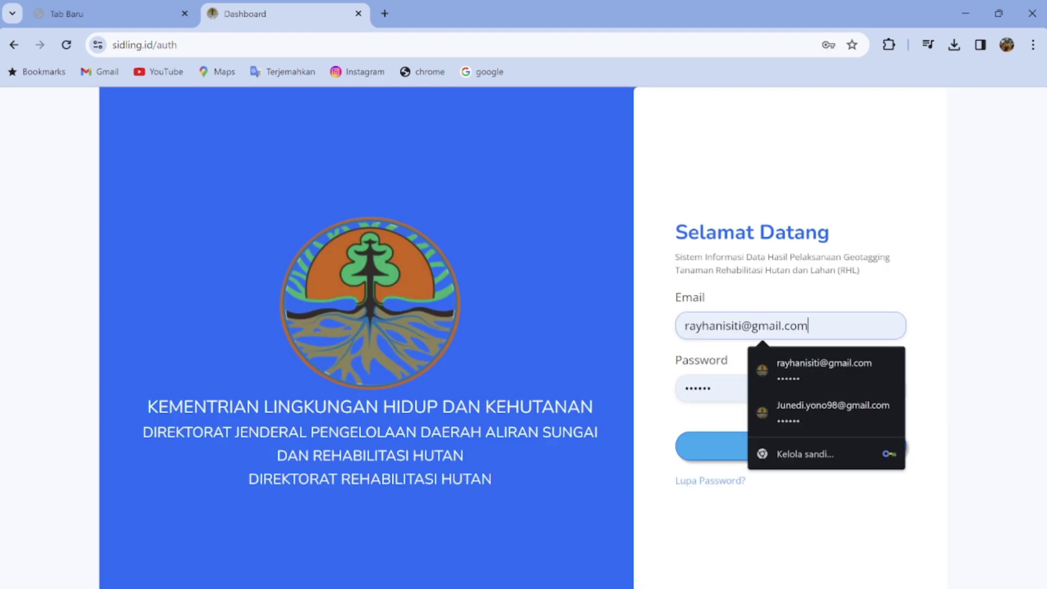
{"action": "left_click", "coordinate": [838, 420]}
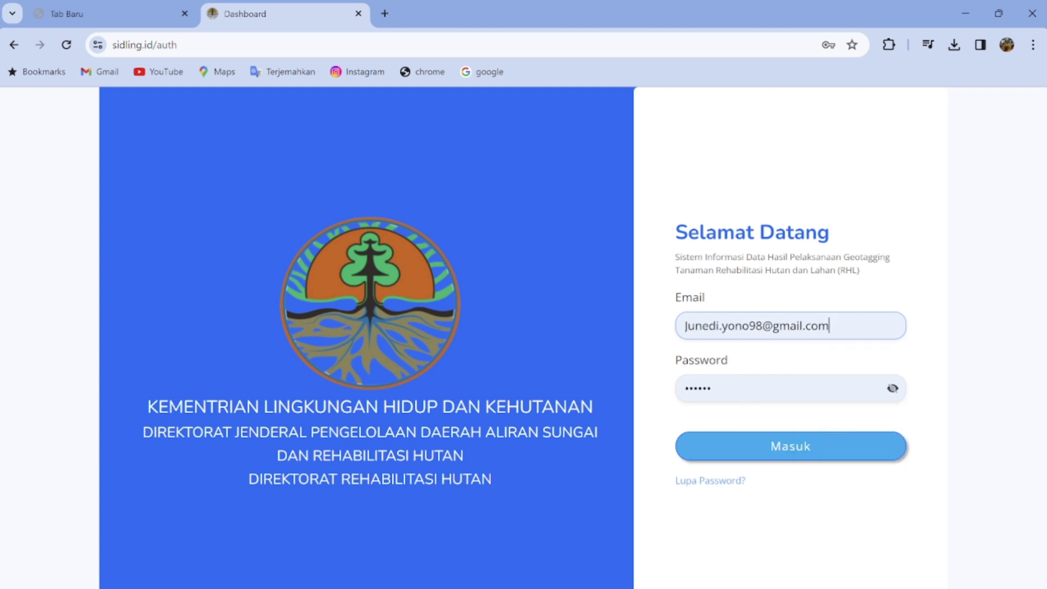
{"action": "left_click", "coordinate": [763, 387]}
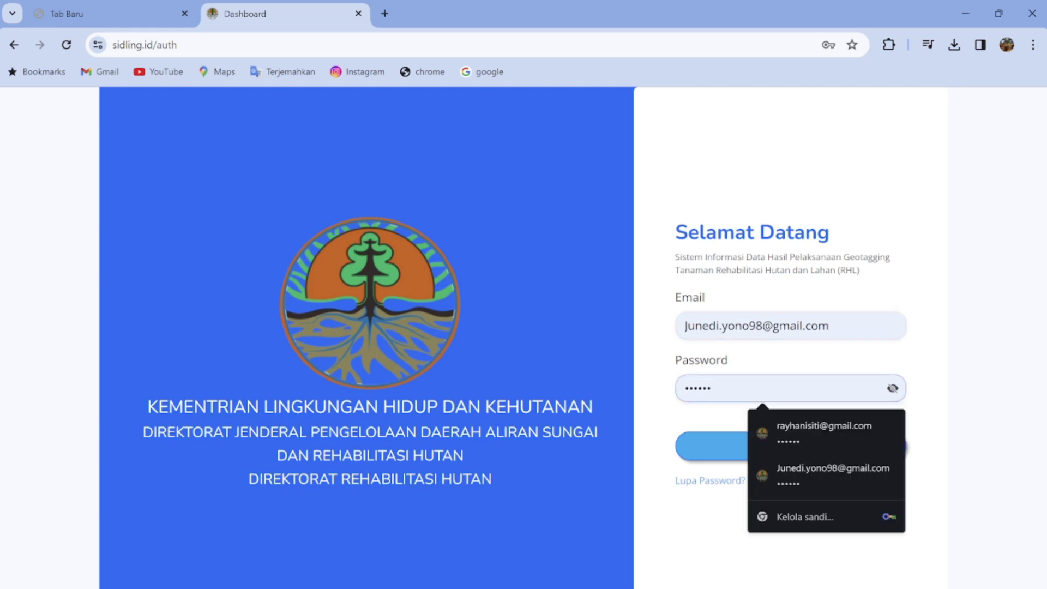
{"action": "left_click", "coordinate": [715, 421]}
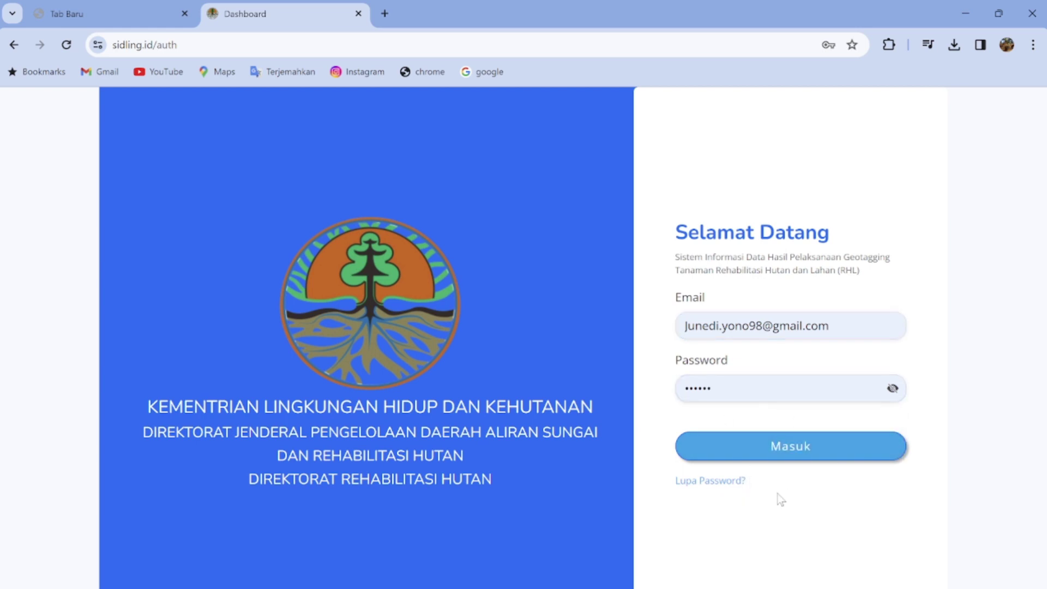
{"action": "left_click", "coordinate": [789, 446]}
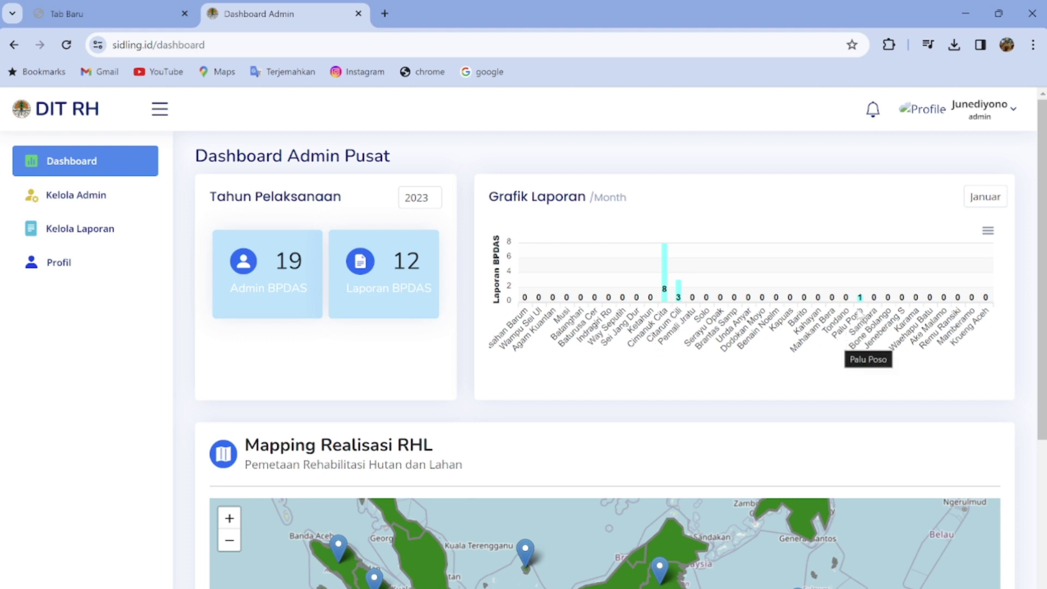
Step: Examine the monthly report chart and RHL map on the central admin dashboard, and view the Kelola Admin page
{"action": "mouse_move", "coordinate": [667, 302]}
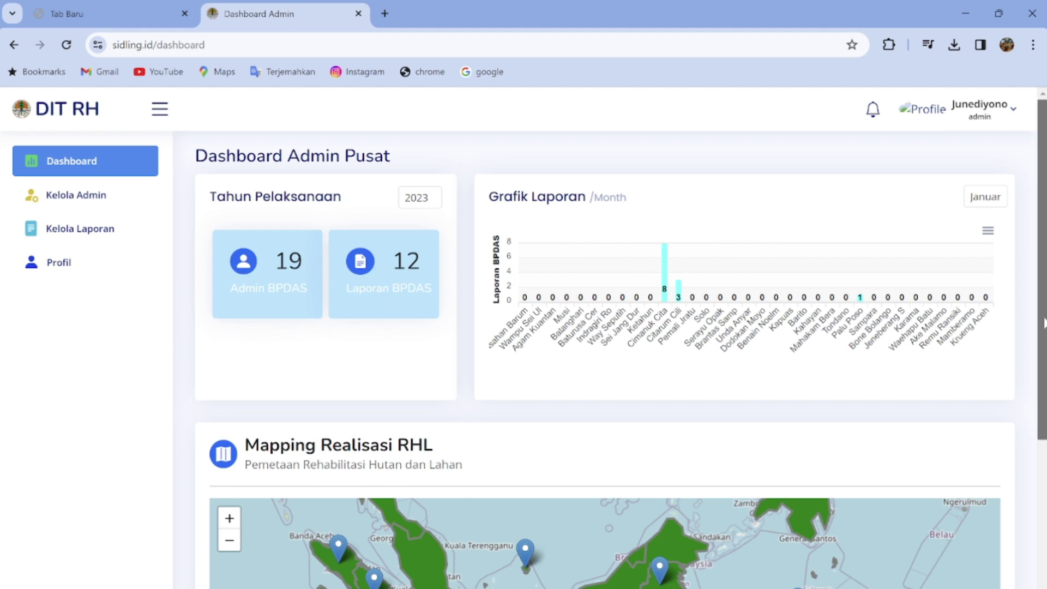
{"action": "scroll", "coordinate": [271, 342], "scroll_direction": "down", "scroll_amount": 2}
{"action": "scroll", "coordinate": [271, 343], "scroll_direction": "down", "scroll_amount": 2}
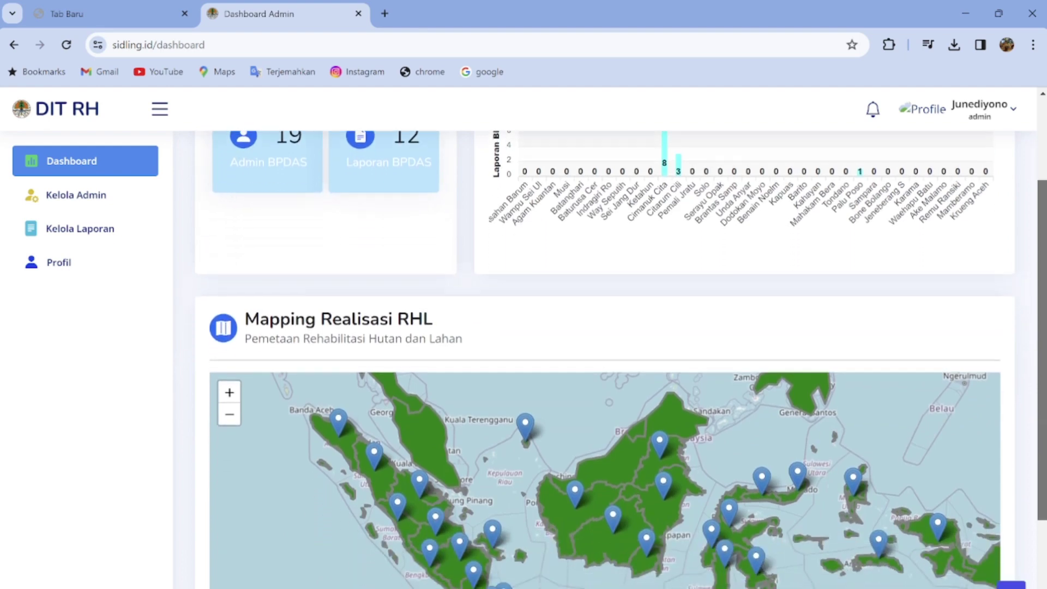
{"action": "scroll", "coordinate": [605, 359], "scroll_direction": "up", "scroll_amount": 1}
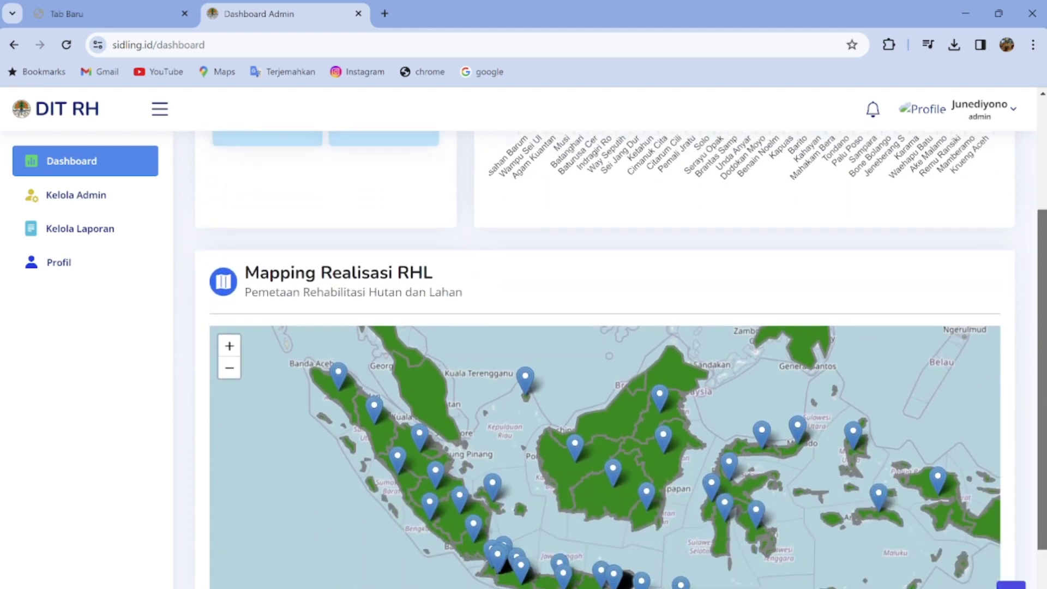
{"action": "scroll", "coordinate": [605, 359], "scroll_direction": "down", "scroll_amount": 1}
{"action": "scroll", "coordinate": [605, 359], "scroll_direction": "up", "scroll_amount": 1}
{"action": "scroll", "coordinate": [589, 290], "scroll_direction": "up", "scroll_amount": 3}
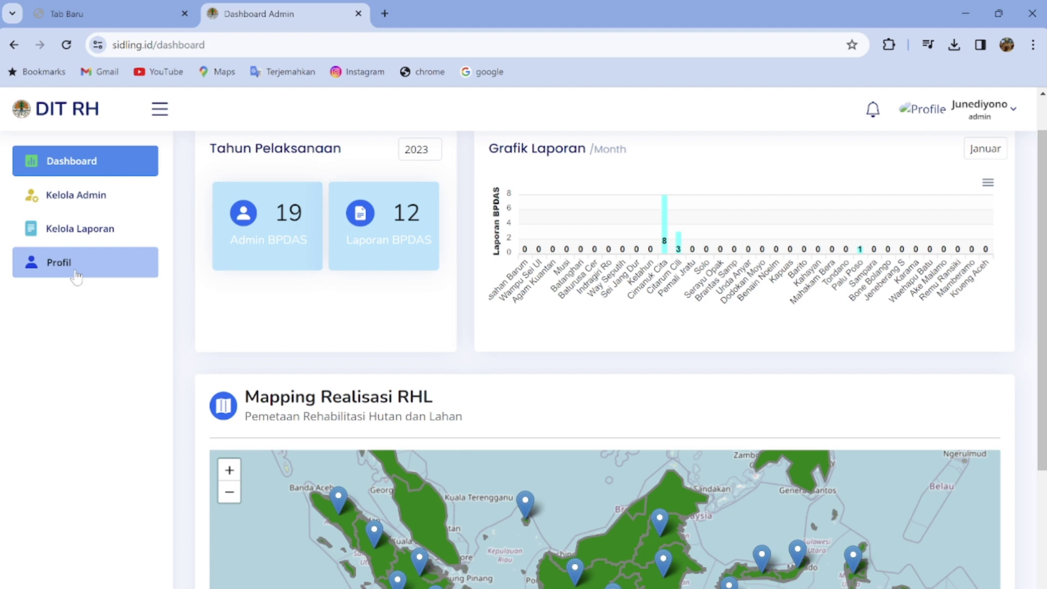
{"action": "left_click", "coordinate": [89, 198]}
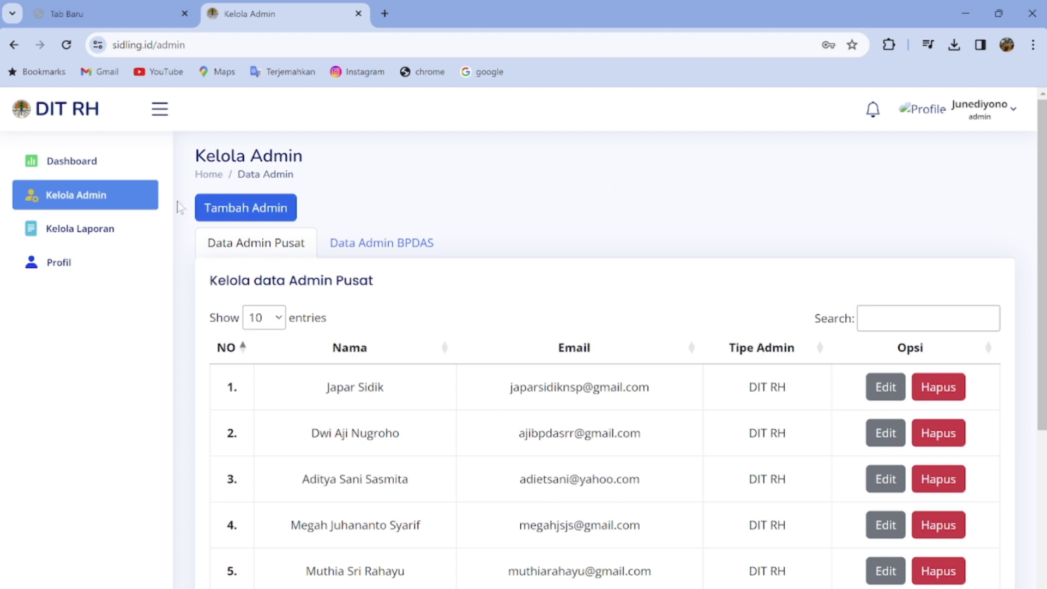
Step: View the uploaded PDF data of the first report in Kelola Laporan and return to the report list
{"action": "left_click", "coordinate": [111, 237]}
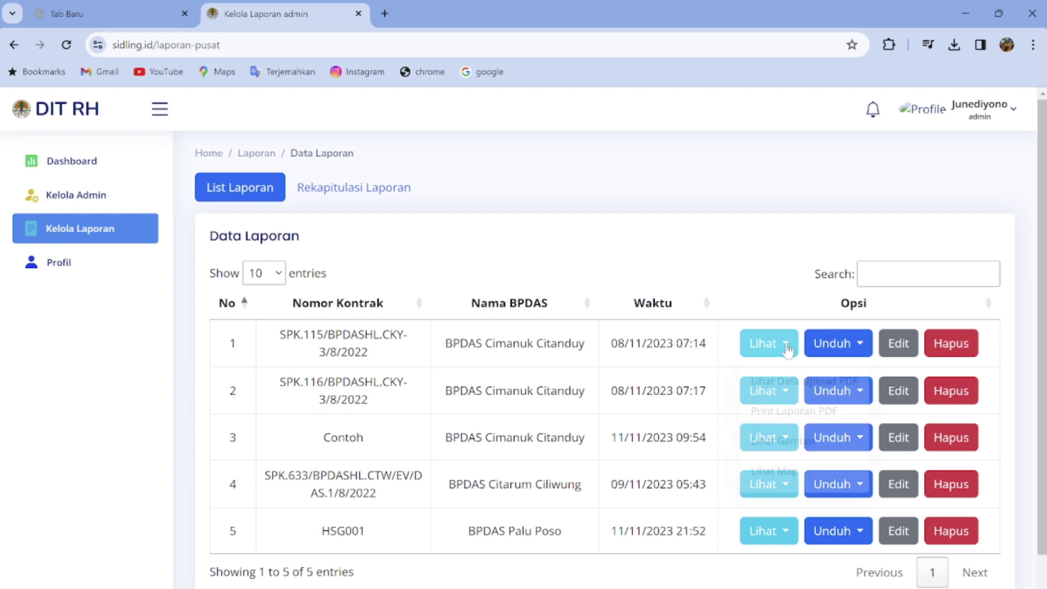
{"action": "left_click", "coordinate": [787, 348]}
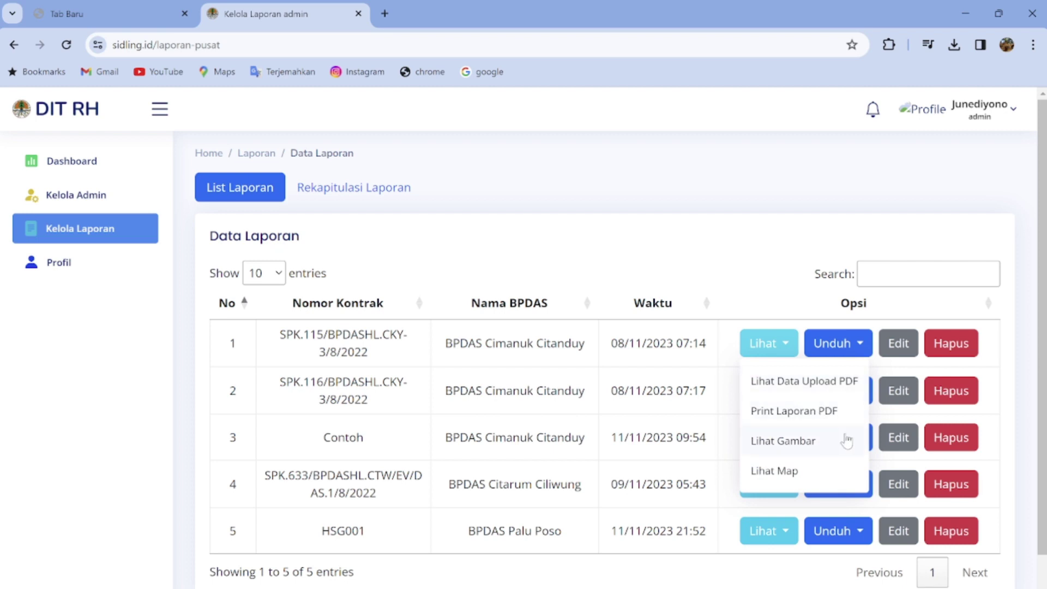
{"action": "left_click", "coordinate": [815, 387]}
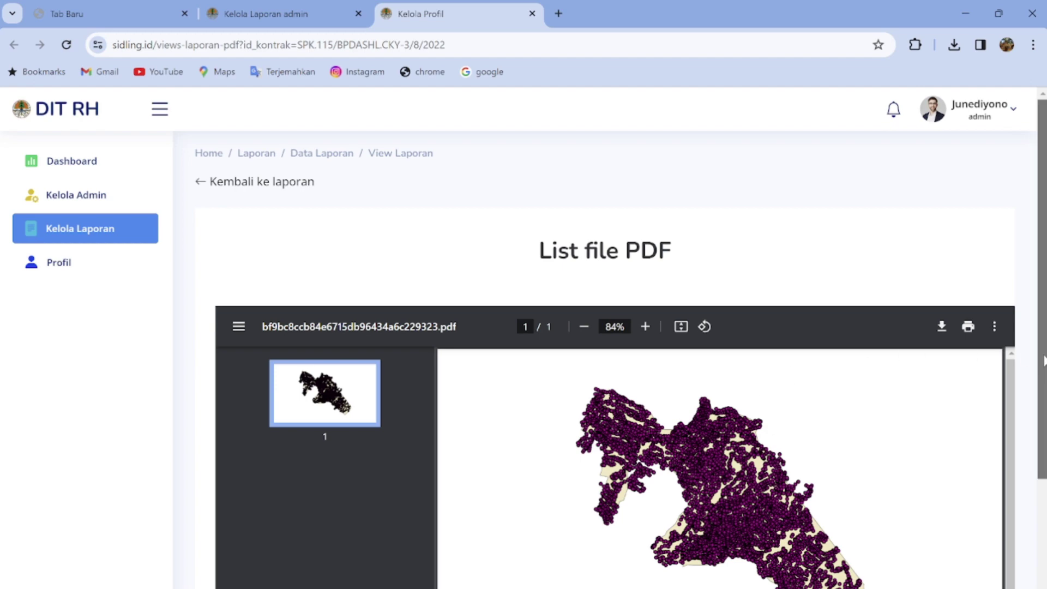
{"action": "scroll", "coordinate": [1043, 360], "scroll_direction": "down", "scroll_amount": 3}
{"action": "scroll", "coordinate": [1023, 346], "scroll_direction": "up", "scroll_amount": 3}
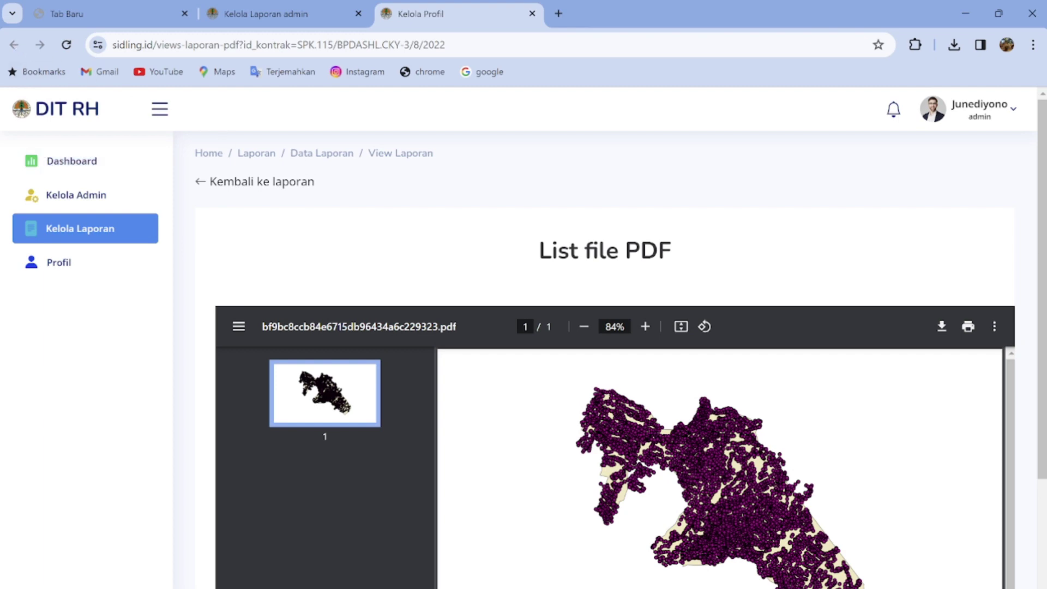
{"action": "left_click", "coordinate": [225, 184]}
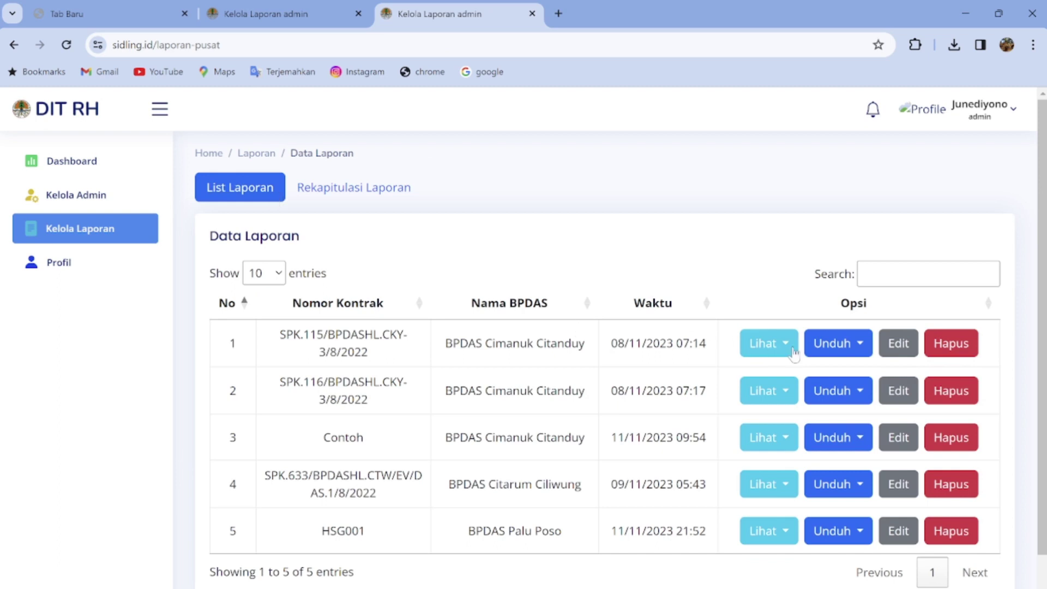
Step: Open the PDF version of the first report's planting recapitulation and return to the report list
{"action": "left_click", "coordinate": [789, 349]}
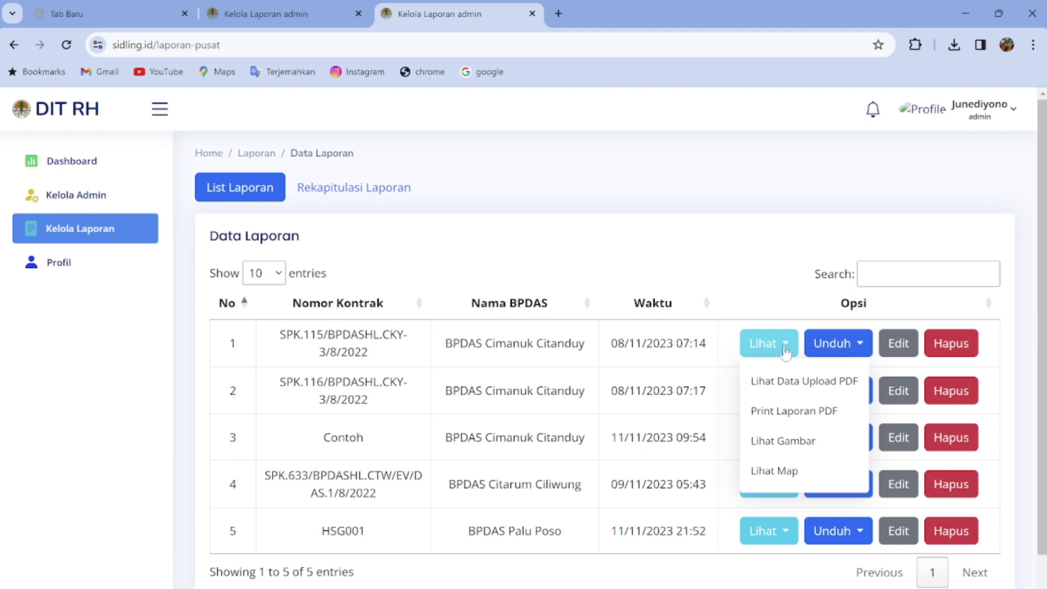
{"action": "left_click", "coordinate": [860, 351]}
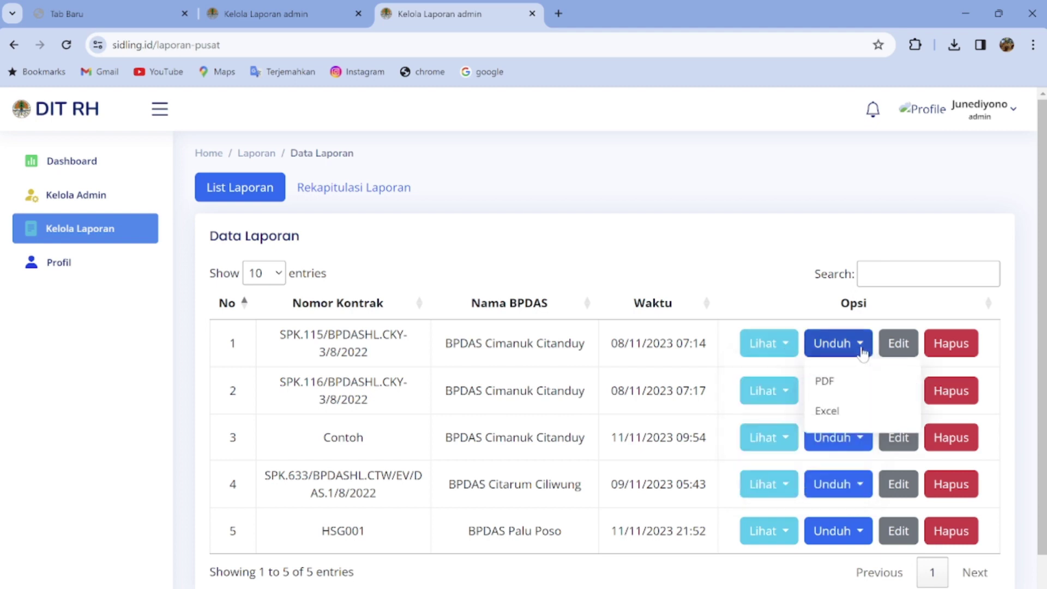
{"action": "left_click", "coordinate": [840, 393]}
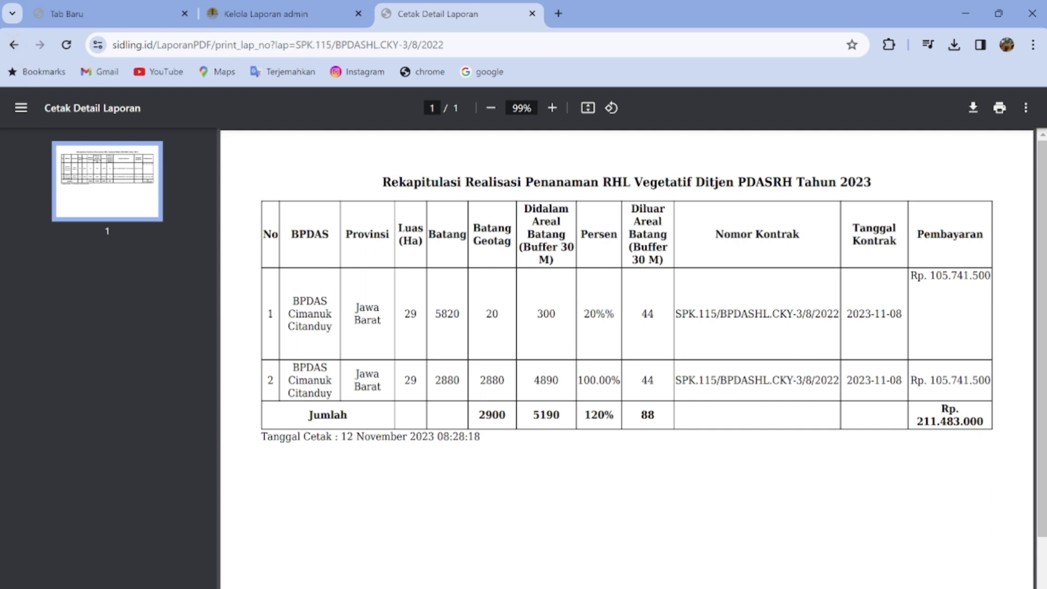
{"action": "left_click", "coordinate": [14, 46]}
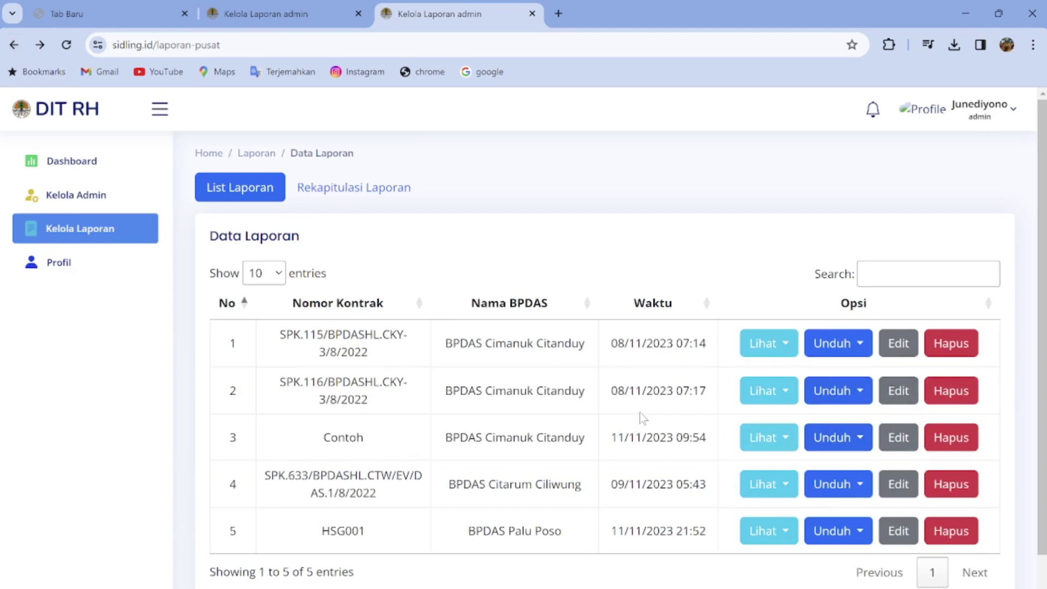
Step: Examine the first report's map around Sumatra, Java and Borneo at closer range and return to the report list
{"action": "left_click", "coordinate": [783, 355]}
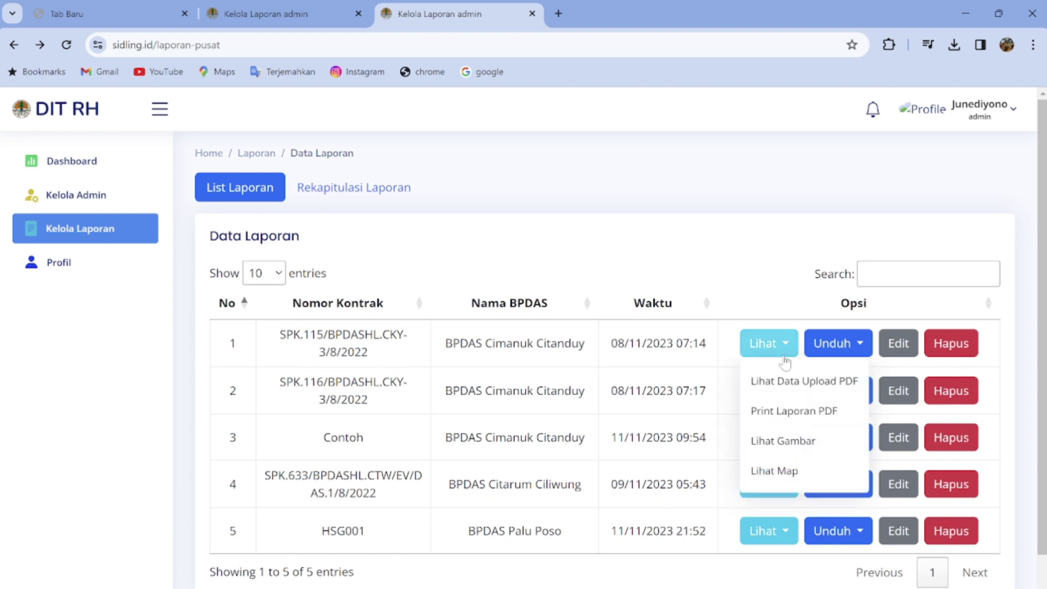
{"action": "left_click", "coordinate": [802, 472]}
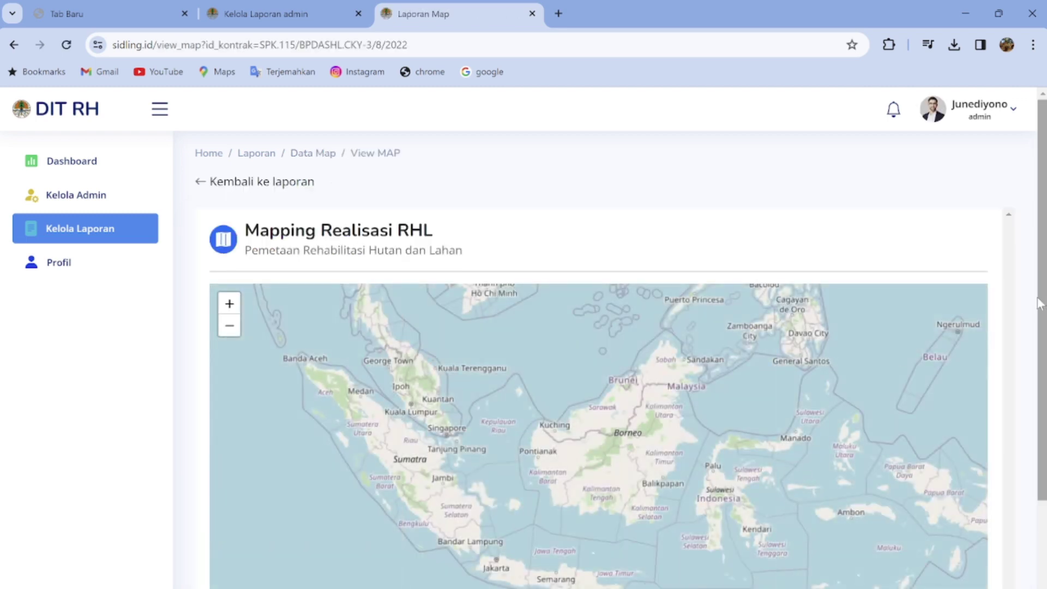
{"action": "scroll", "coordinate": [1038, 303], "scroll_direction": "down", "scroll_amount": 2}
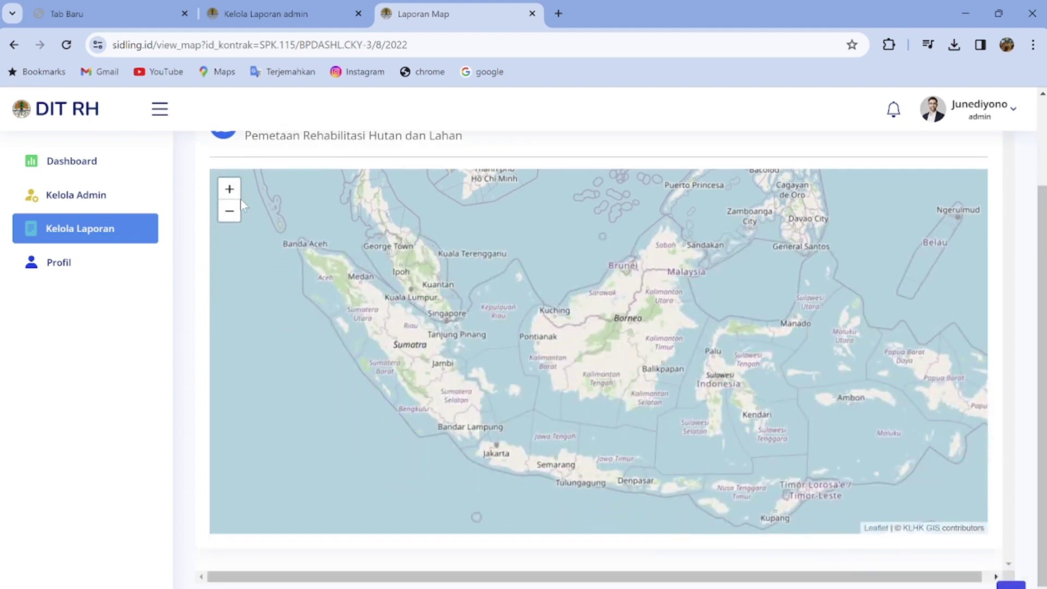
{"action": "left_click", "coordinate": [229, 189]}
{"action": "left_click_drag", "start_coordinate": [351, 263], "coordinate": [402, 179]}
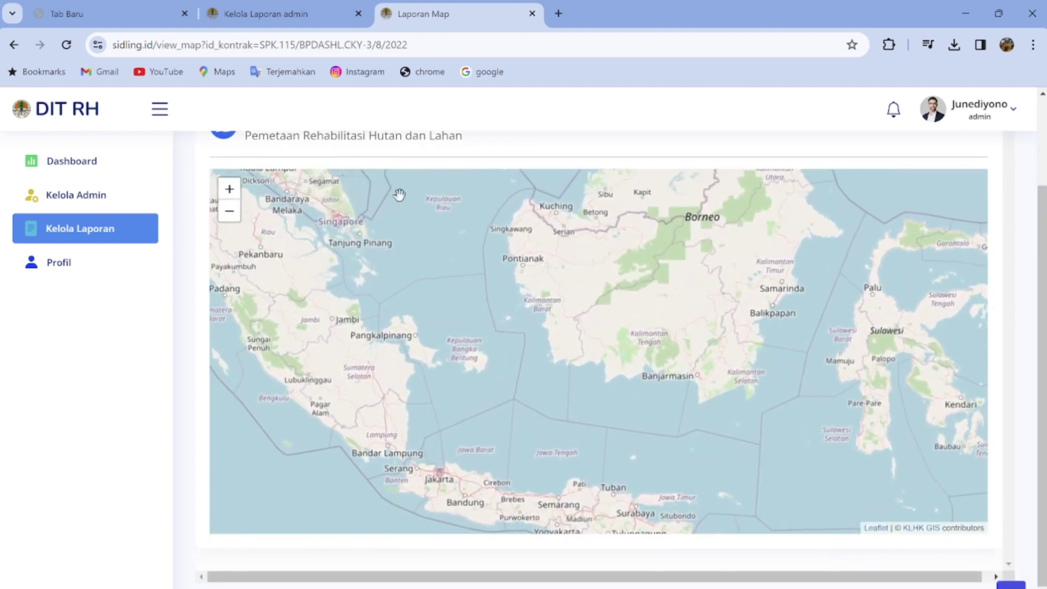
{"action": "left_click", "coordinate": [14, 44]}
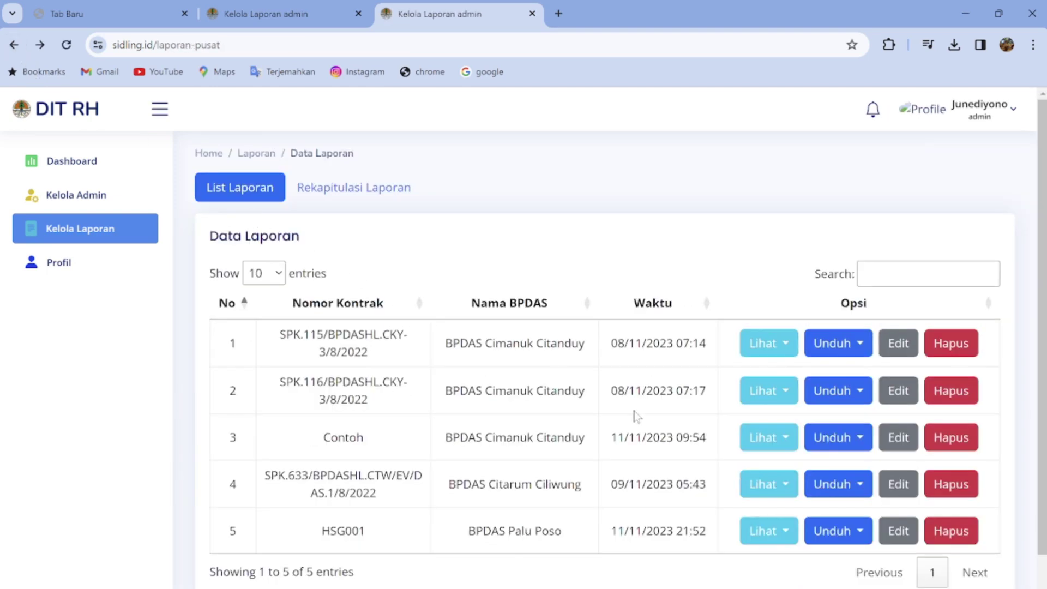
Step: Open the second report's map and examine it at closer range around Java
{"action": "left_click", "coordinate": [785, 401]}
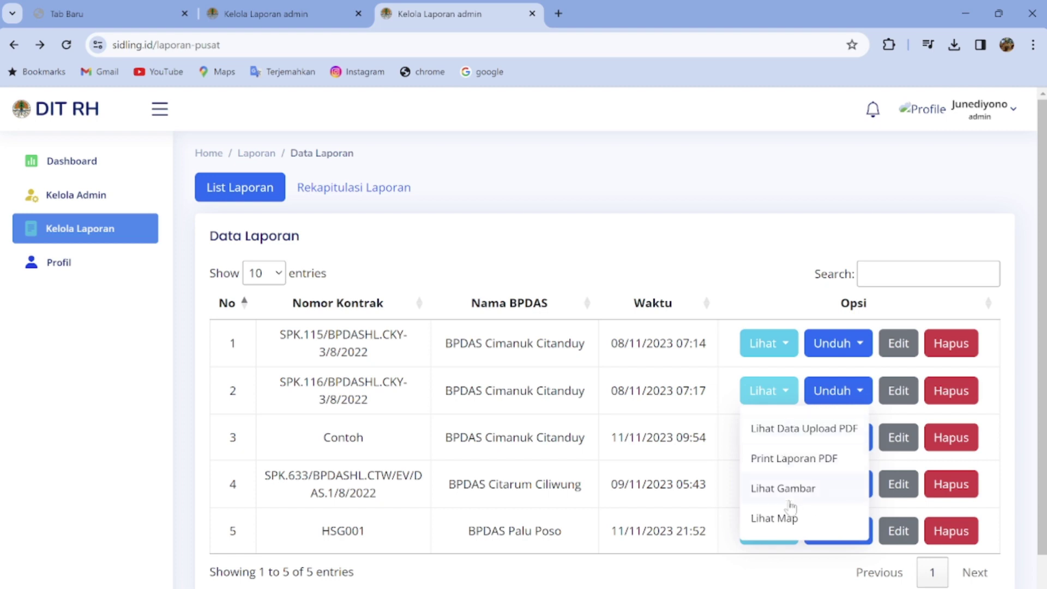
{"action": "left_click", "coordinate": [789, 520]}
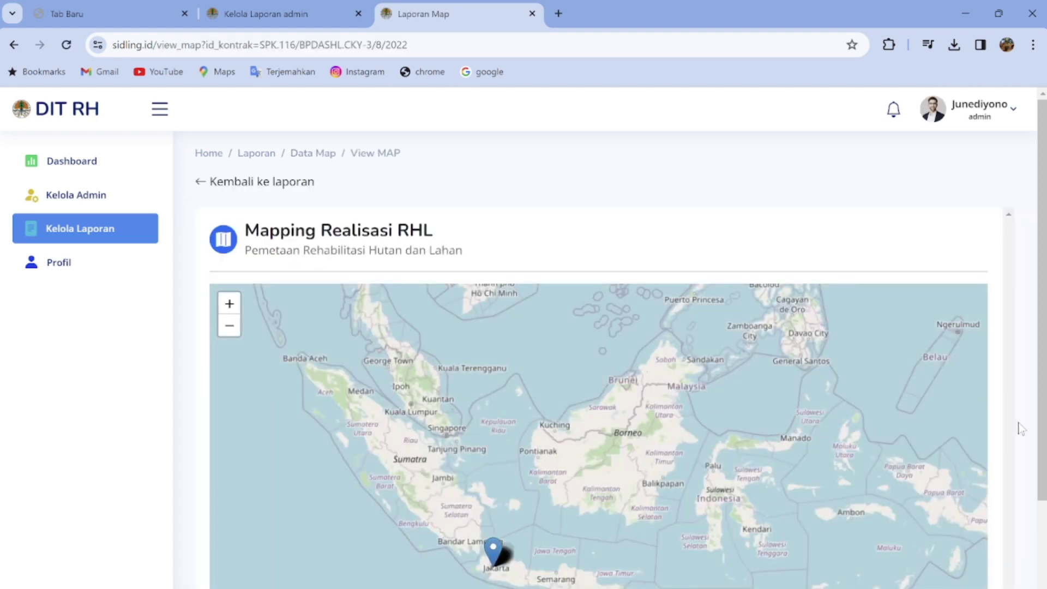
{"action": "scroll", "coordinate": [1042, 383], "scroll_direction": "down", "scroll_amount": 2}
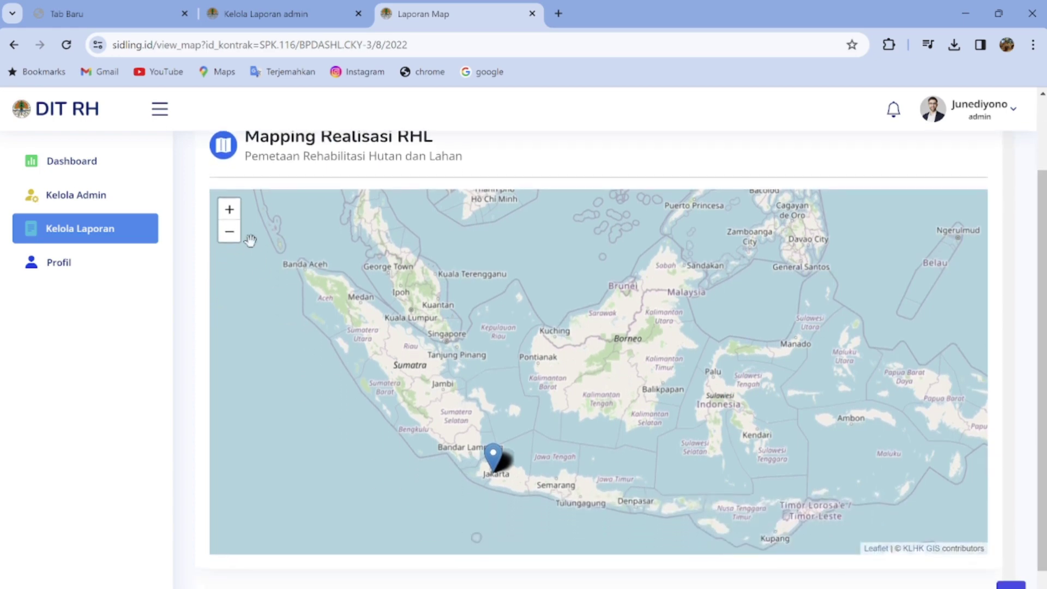
{"action": "left_click", "coordinate": [229, 209]}
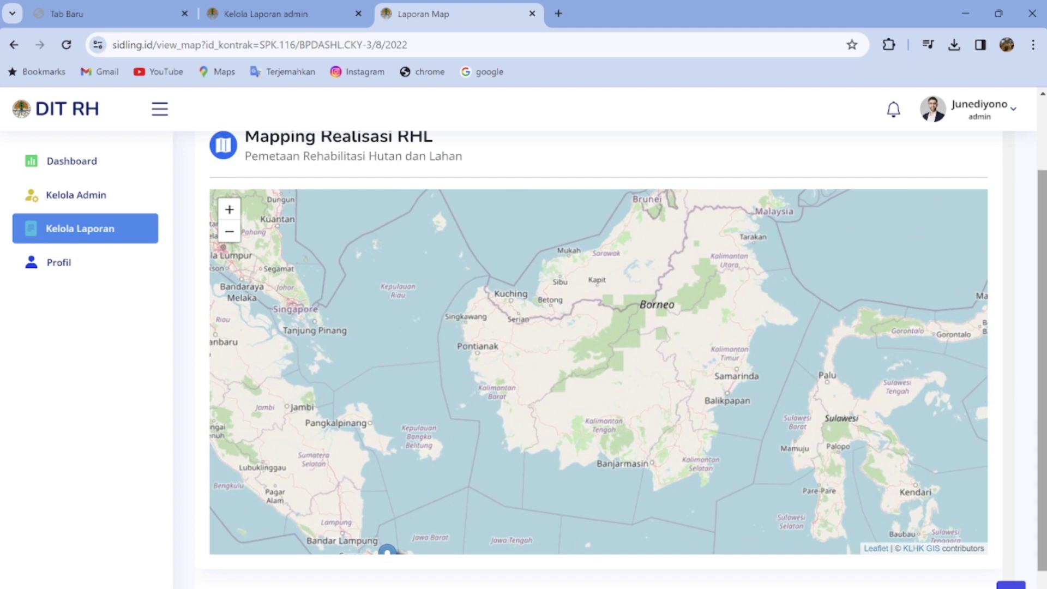
{"action": "scroll", "coordinate": [1042, 417], "scroll_direction": "down", "scroll_amount": 1}
{"action": "scroll", "coordinate": [1042, 417], "scroll_direction": "down", "scroll_amount": 1}
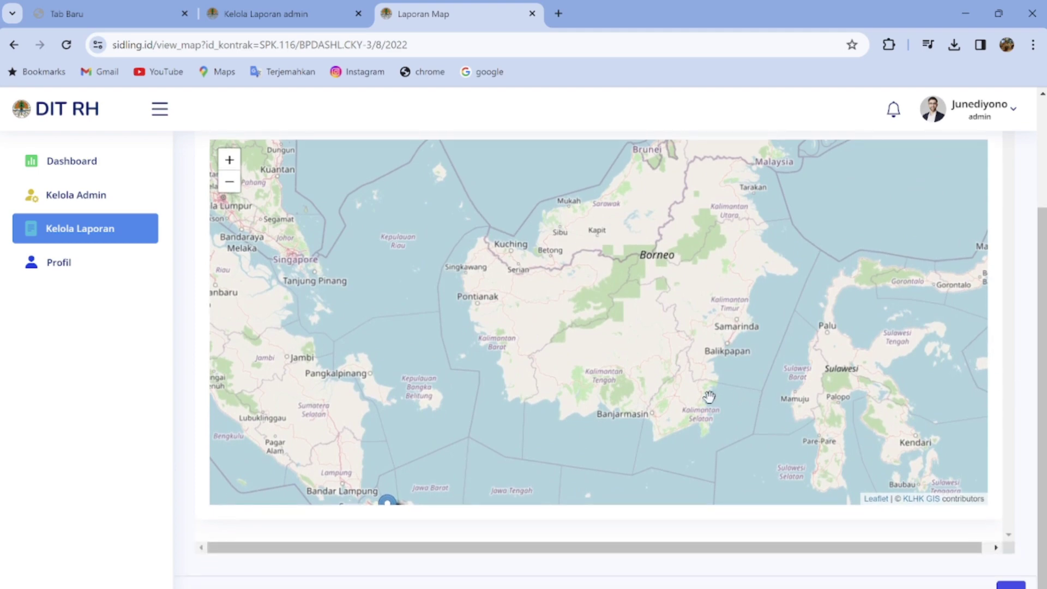
{"action": "left_click_drag", "start_coordinate": [709, 397], "coordinate": [715, 280]}
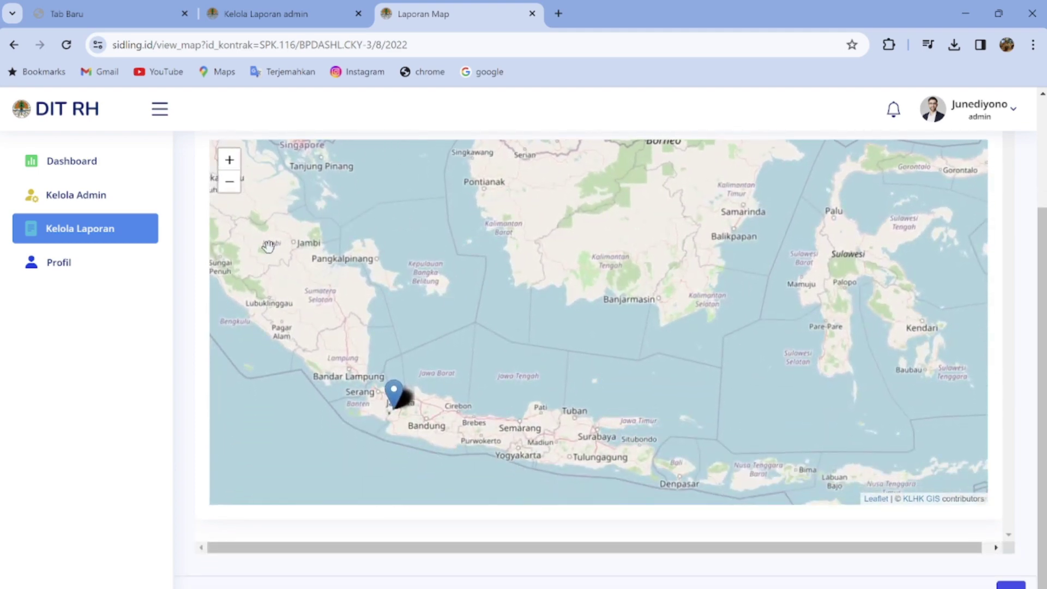
Step: Enlarge the map around western Java, view the details of the marker near Bogor and return to the report list
{"action": "left_click", "coordinate": [230, 159]}
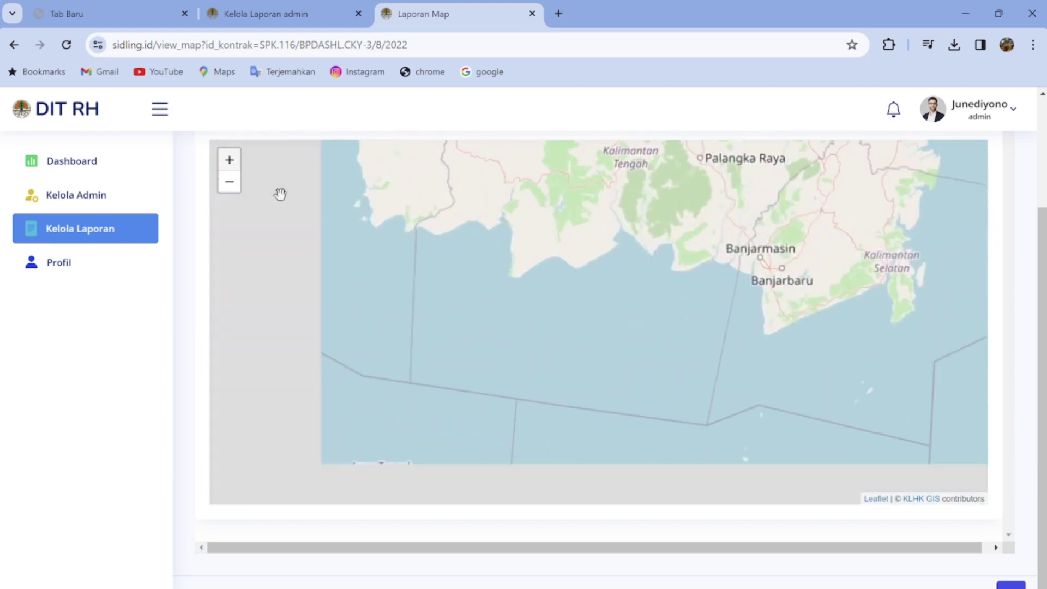
{"action": "scroll", "coordinate": [399, 345], "scroll_direction": "up", "scroll_amount": 3}
{"action": "scroll", "coordinate": [600, 233], "scroll_direction": "down", "scroll_amount": 3}
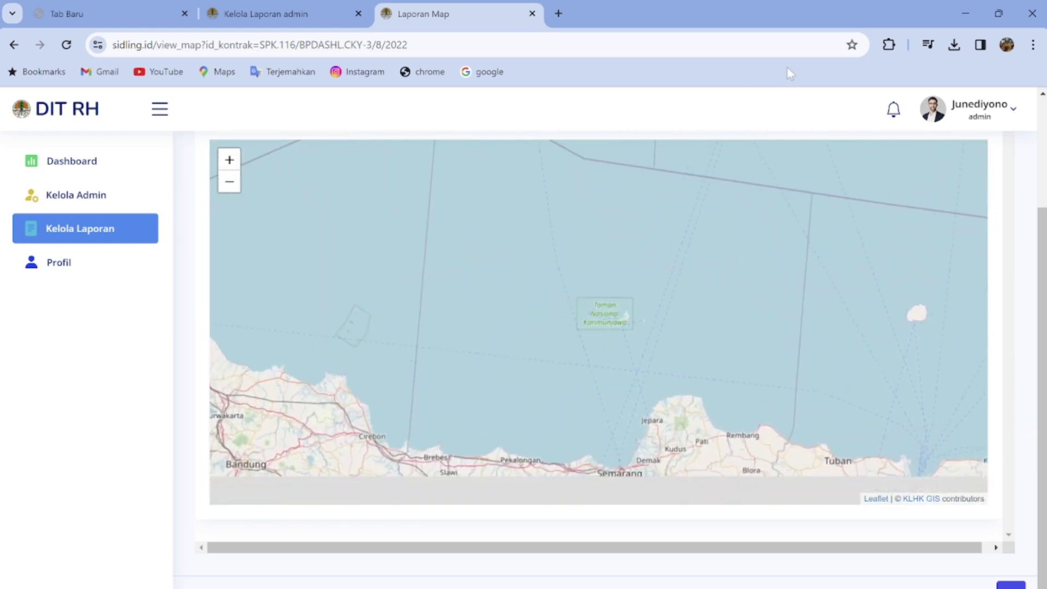
{"action": "left_click_drag", "start_coordinate": [513, 359], "coordinate": [678, 155]}
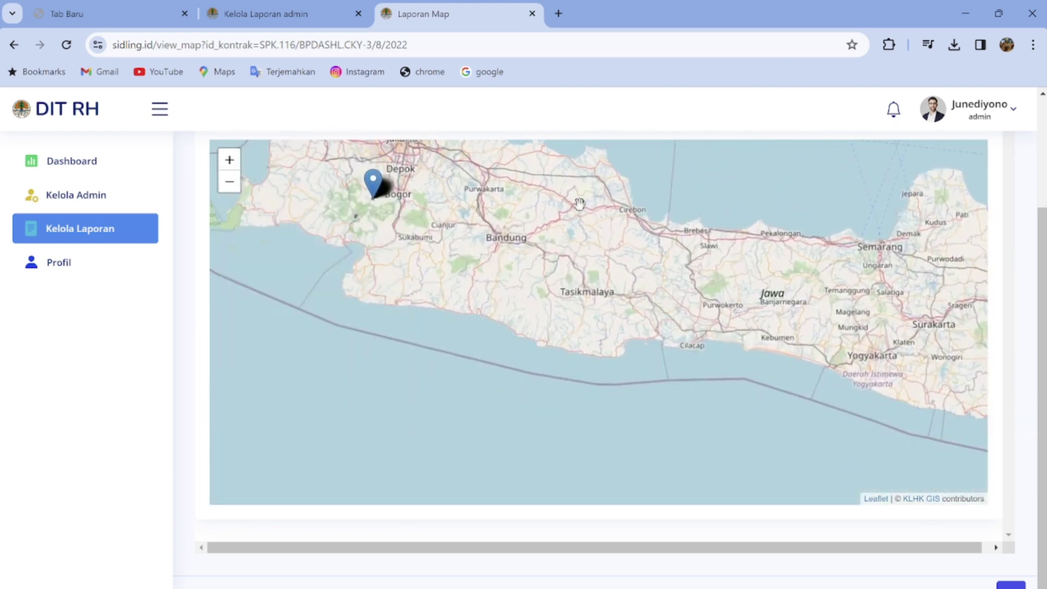
{"action": "left_click_drag", "start_coordinate": [434, 226], "coordinate": [564, 374]}
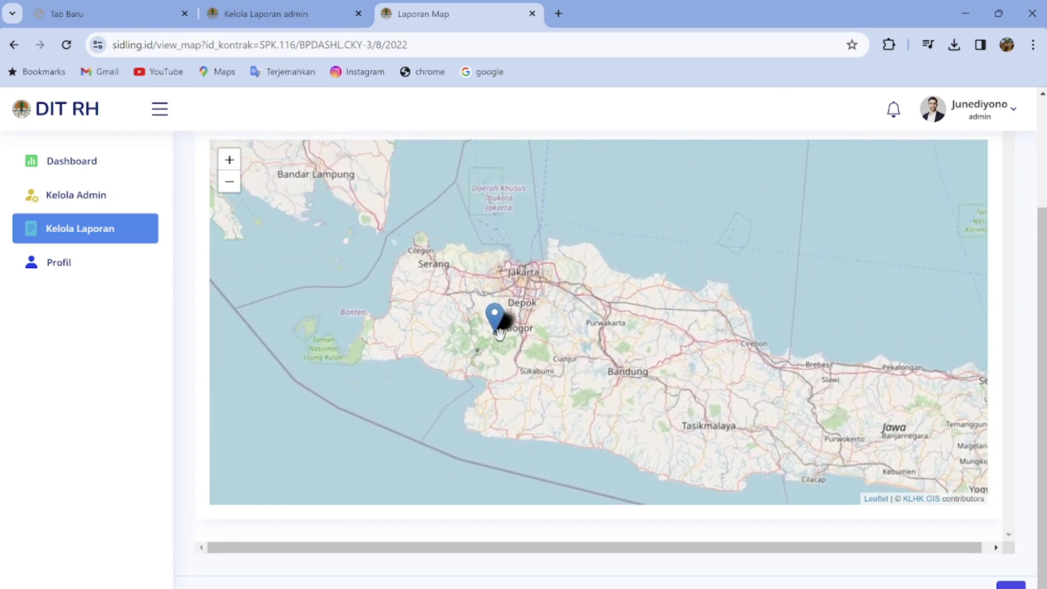
{"action": "left_click", "coordinate": [496, 330]}
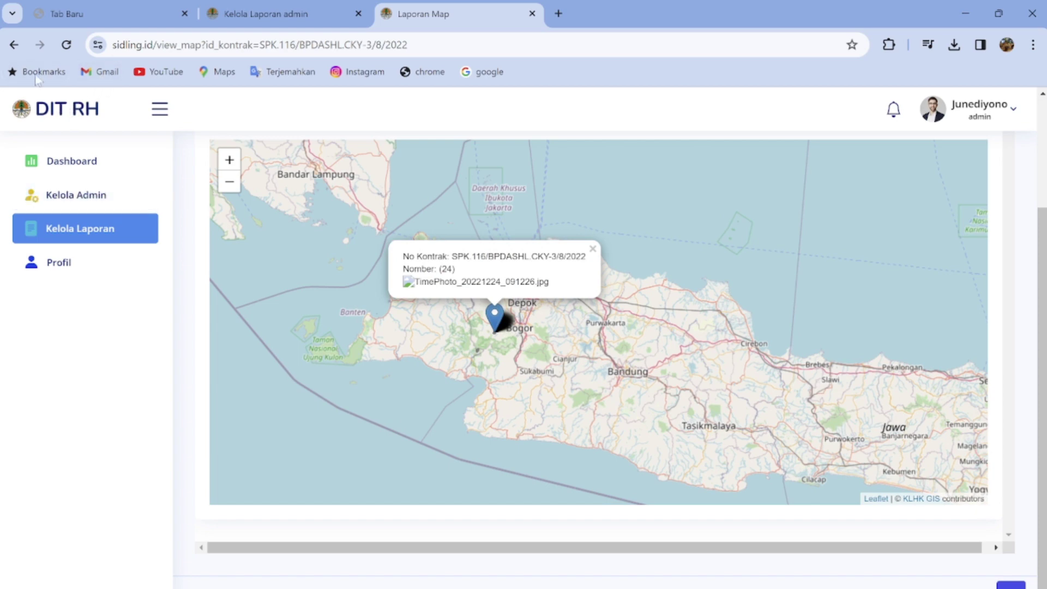
{"action": "left_click", "coordinate": [14, 46]}
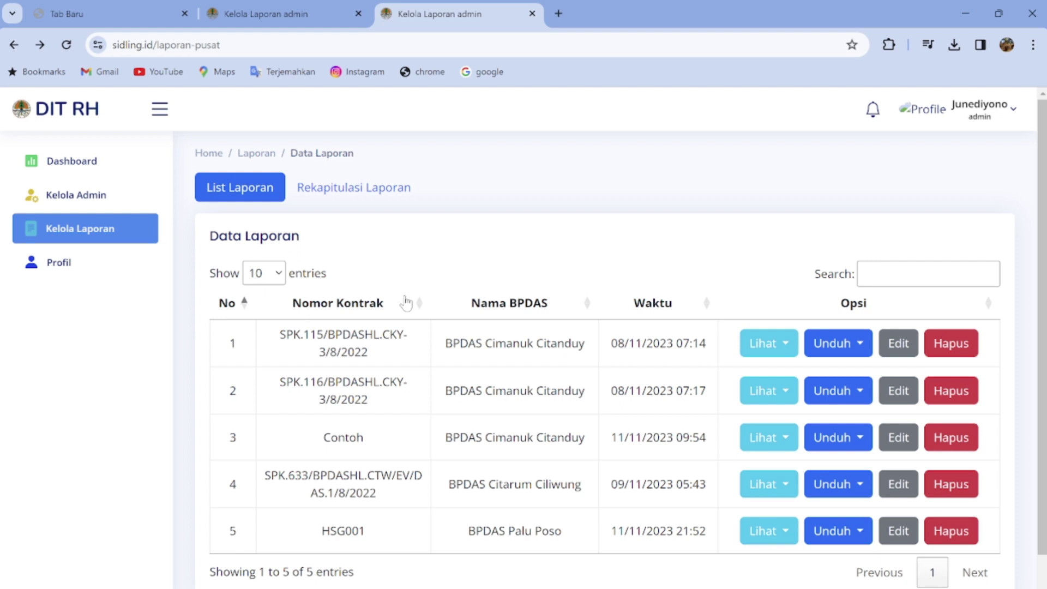
Step: Return to the central admin dashboard and look over its Mapping Realisasi RHL map and monthly report chart
{"action": "left_click", "coordinate": [15, 50]}
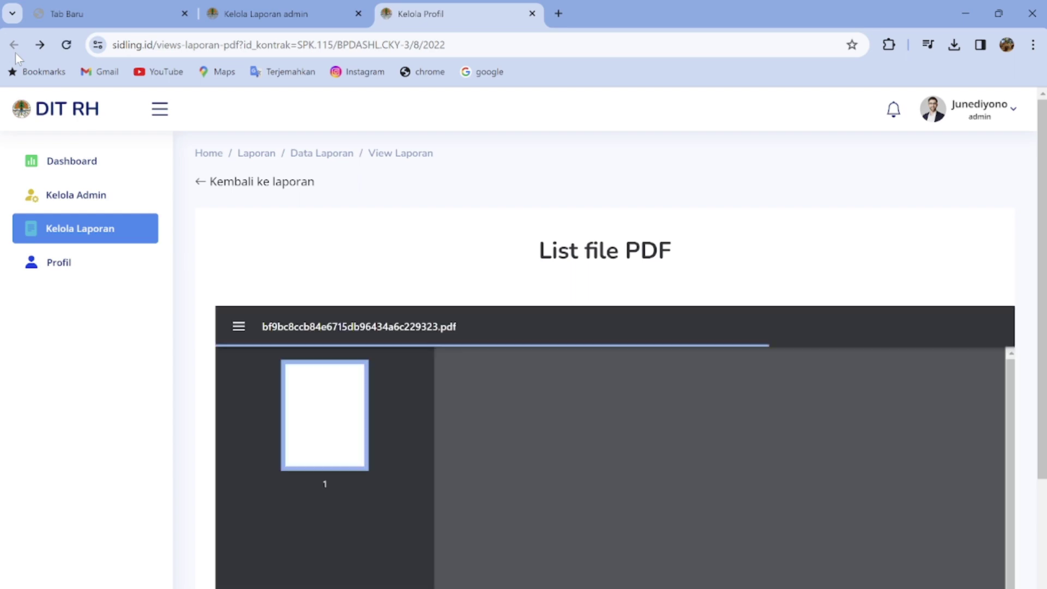
{"action": "left_click", "coordinate": [95, 171]}
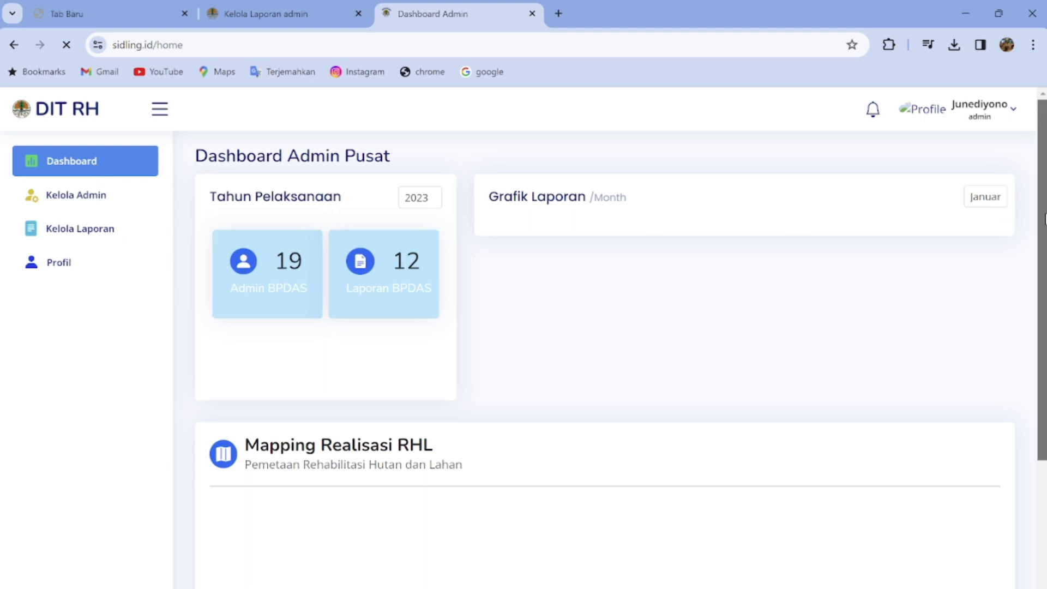
{"action": "scroll", "coordinate": [1042, 219], "scroll_direction": "down", "scroll_amount": 1}
{"action": "scroll", "coordinate": [604, 349], "scroll_direction": "down", "scroll_amount": 4}
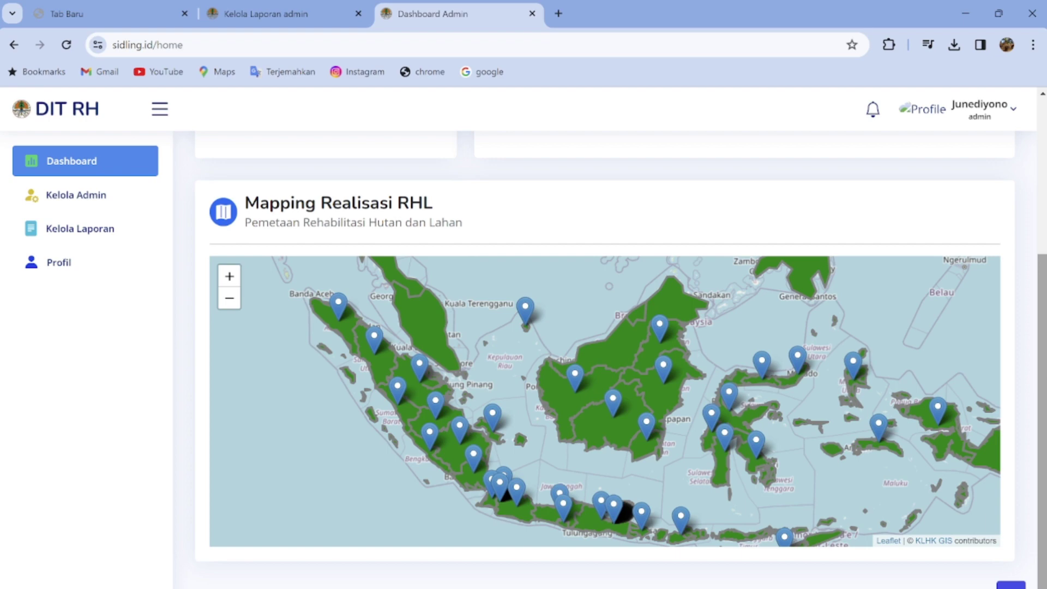
{"action": "key", "text": "shift+F10"}
{"action": "left_click", "coordinate": [1042, 387]}
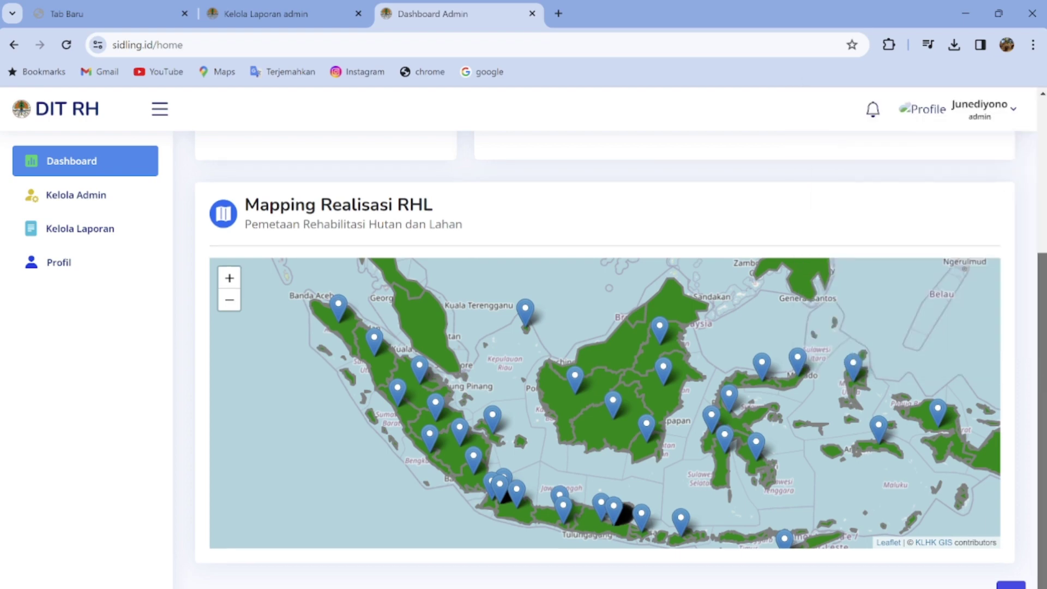
{"action": "scroll", "coordinate": [1043, 387], "scroll_direction": "up", "scroll_amount": 5}
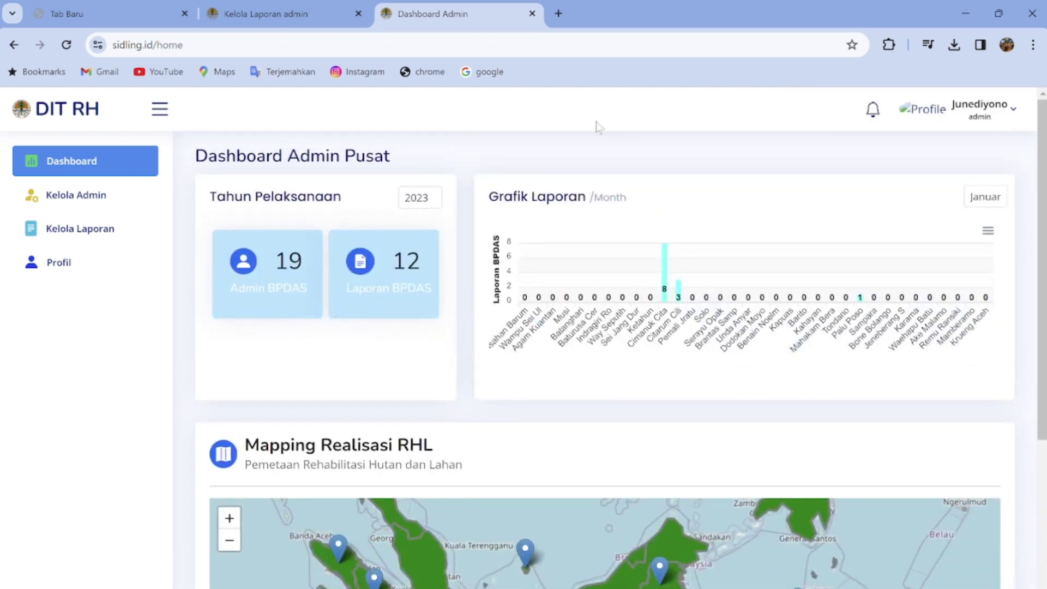